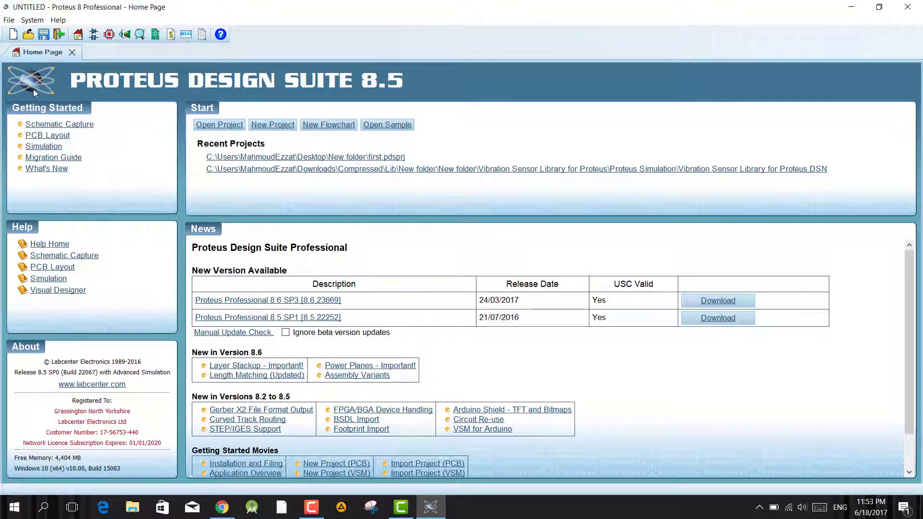
# Step: Start a new project and name it New.pdsprj
pyautogui.click(14, 36)
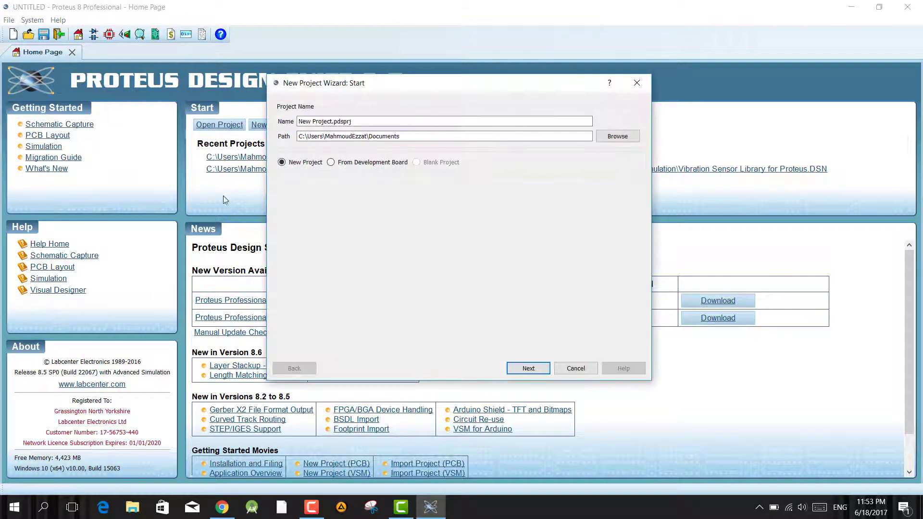
pyautogui.doubleClick(330, 123)
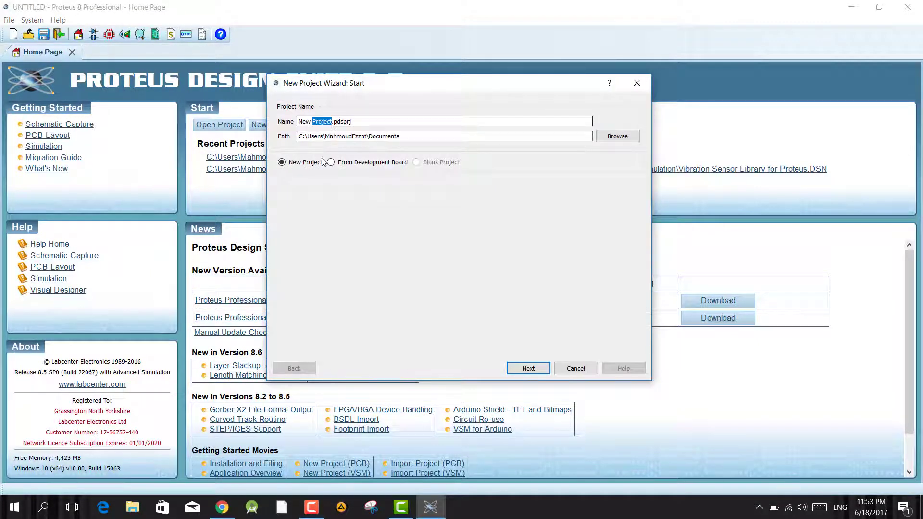
pyautogui.press('BackSpace')
pyautogui.press('BackSpace')
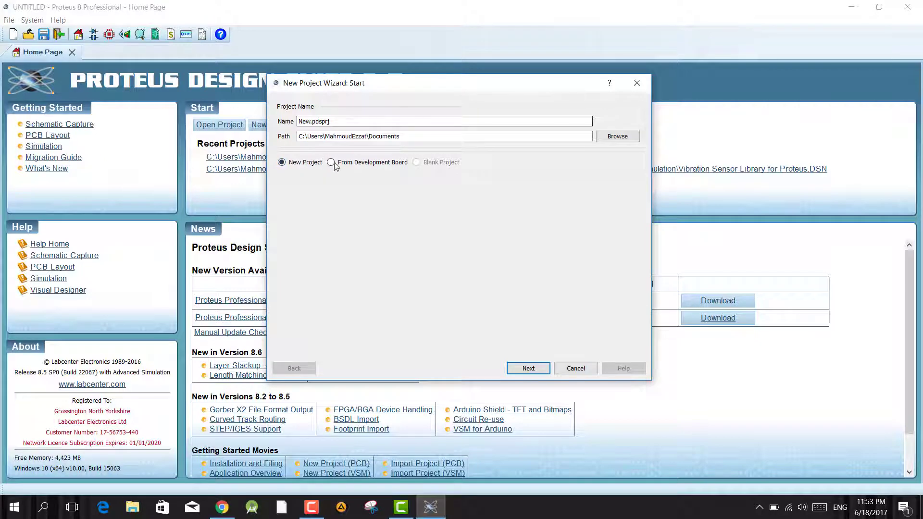
# Step: Create a new folder named New folder (2) on the Desktop and set it as the project's save location
pyautogui.click(623, 138)
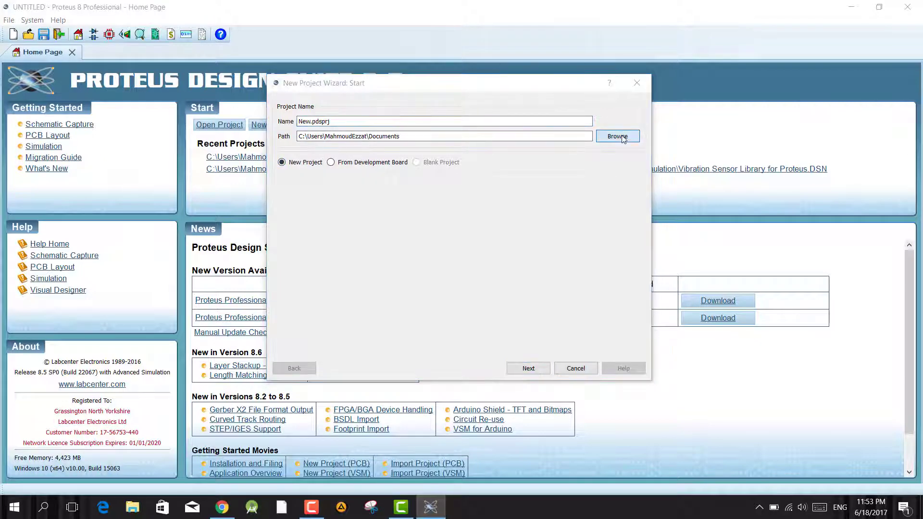
pyautogui.click(336, 212)
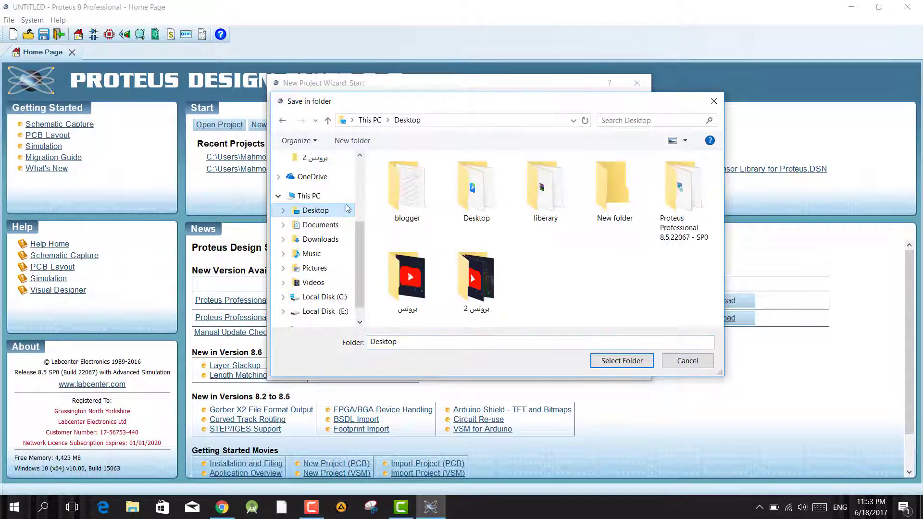
pyautogui.click(352, 141)
pyautogui.doubleClick(552, 285)
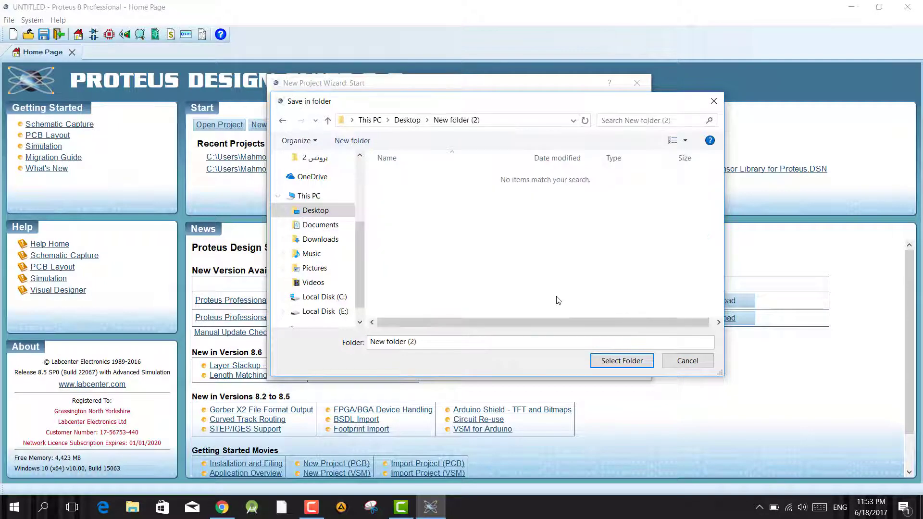
pyautogui.click(608, 361)
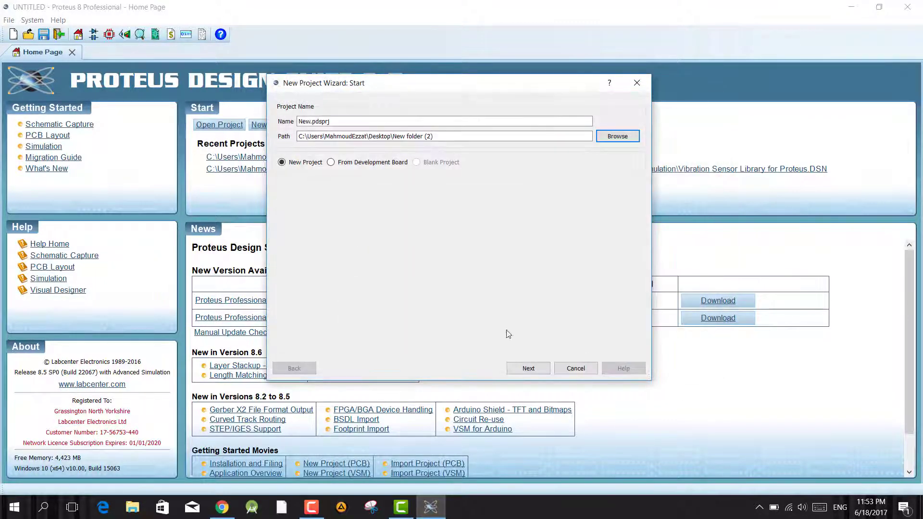
# Step: Create the project with a schematic from the DEFAULT template, without a PCB layout or firmware project
pyautogui.click(533, 372)
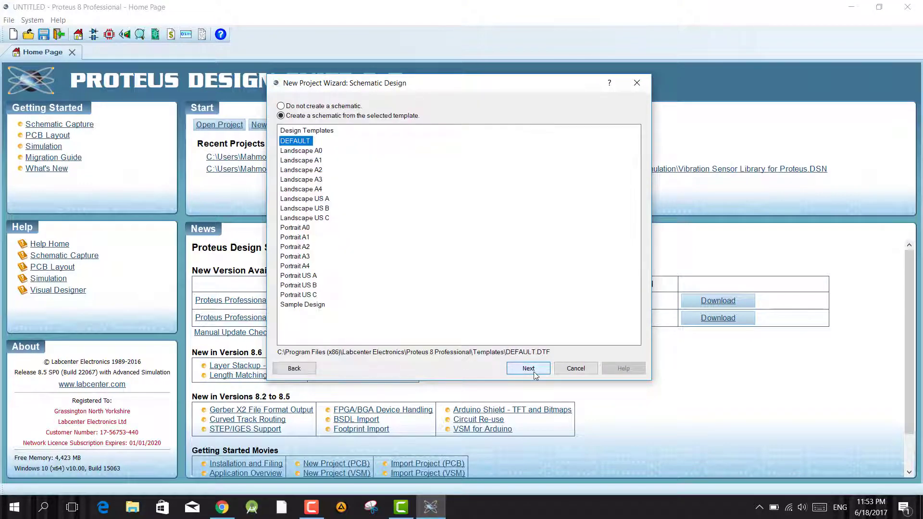
pyautogui.click(533, 372)
pyautogui.click(534, 372)
pyautogui.click(530, 370)
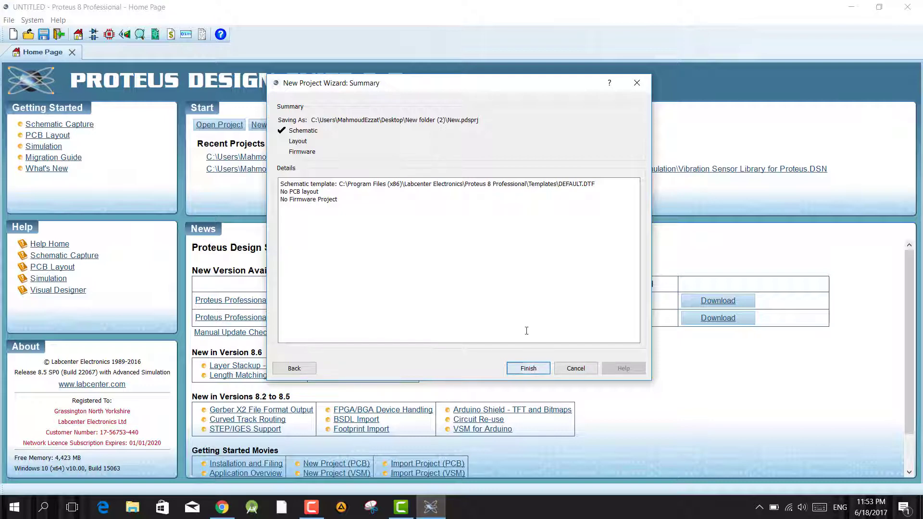
pyautogui.click(529, 369)
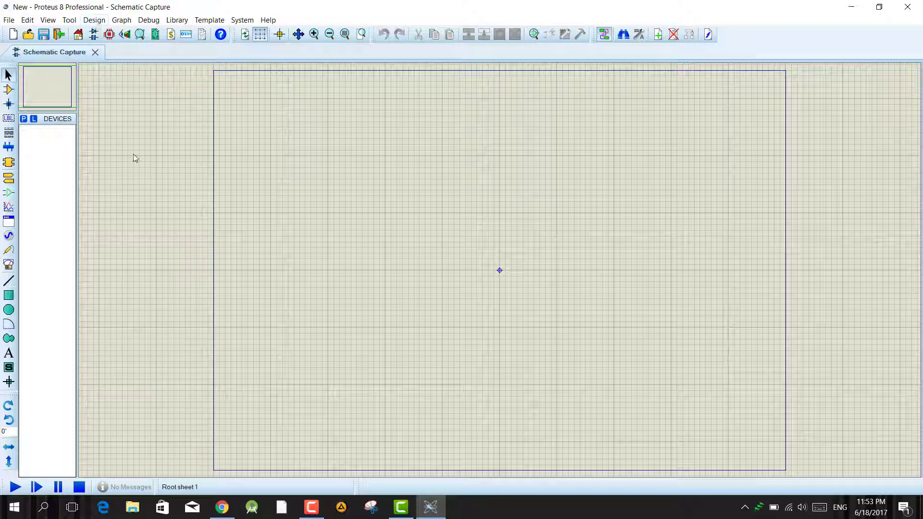
# Step: Switch to Chrome to examine the reference circuit with battery, resistor and LED, and return to the empty Proteus schematic
pyautogui.click(222, 507)
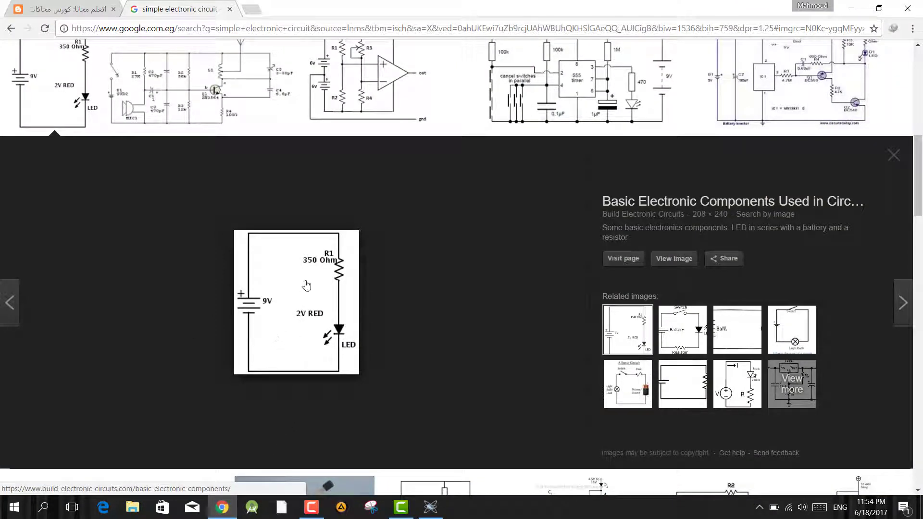
pyautogui.click(431, 507)
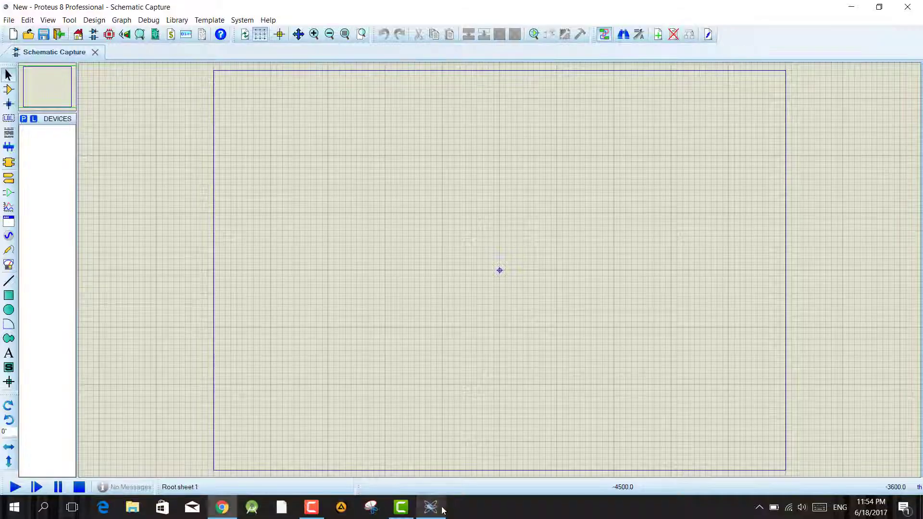
pyautogui.click(225, 505)
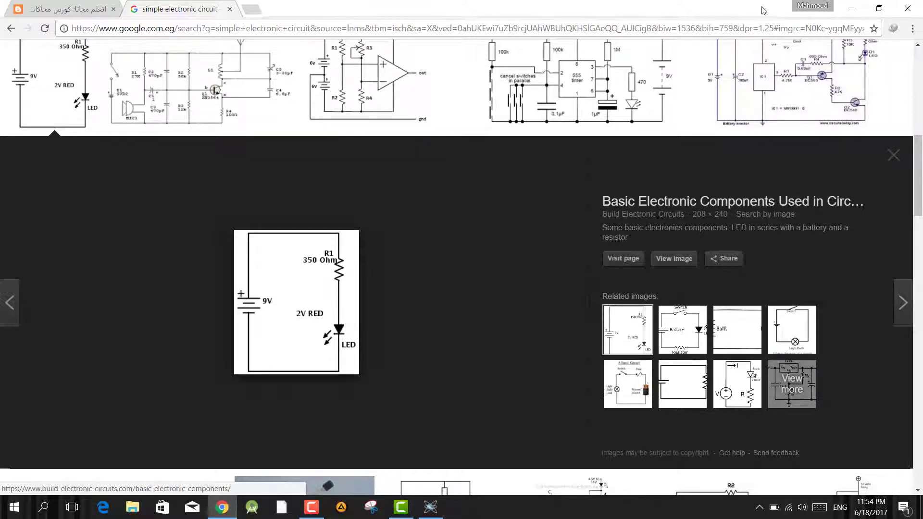
pyautogui.click(846, 14)
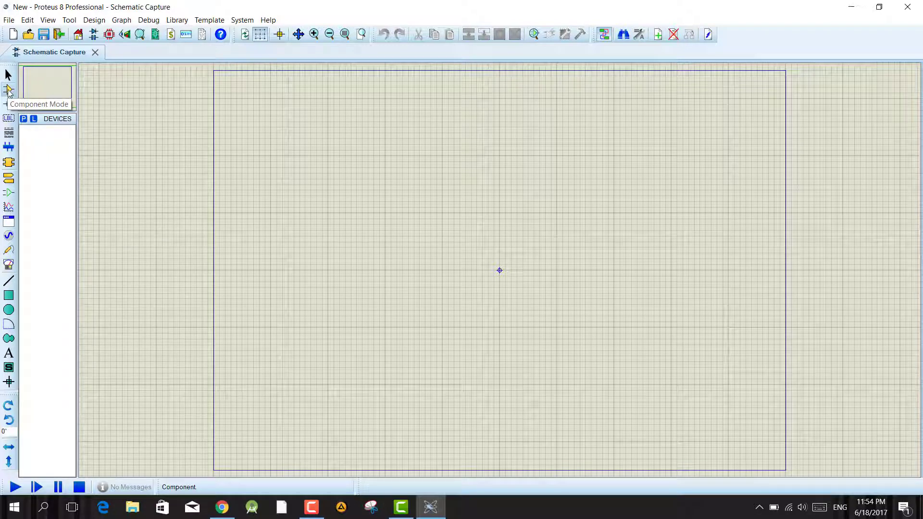
# Step: Activate component mode, open the device picker and look through its list of categories
pyautogui.click(8, 90)
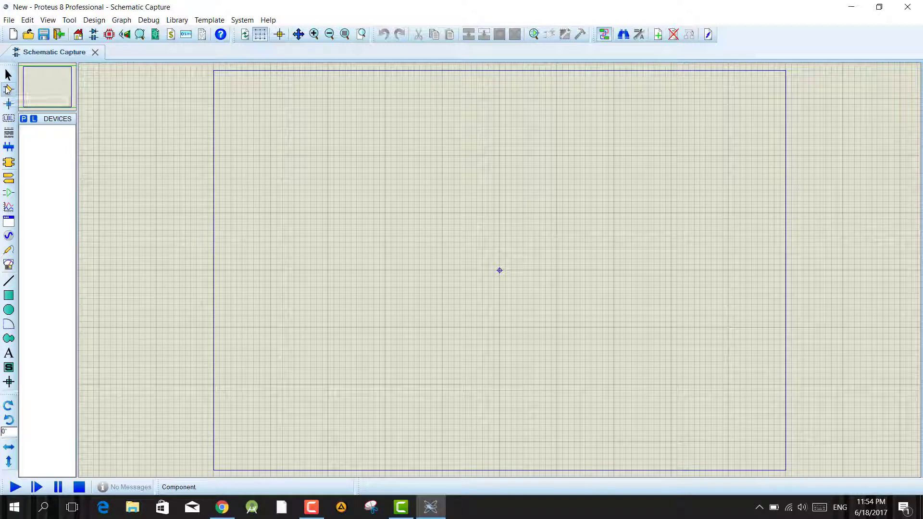
pyautogui.click(23, 120)
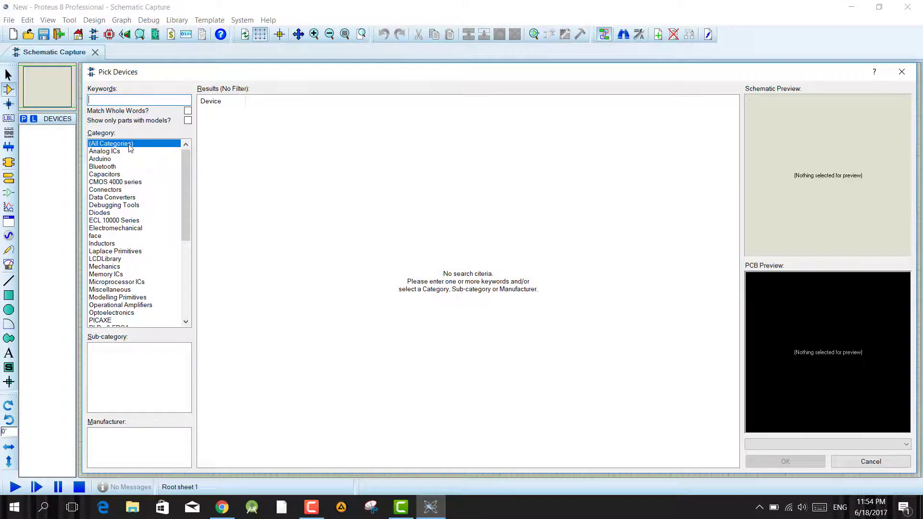
pyautogui.scroll(-7, 130, 192)
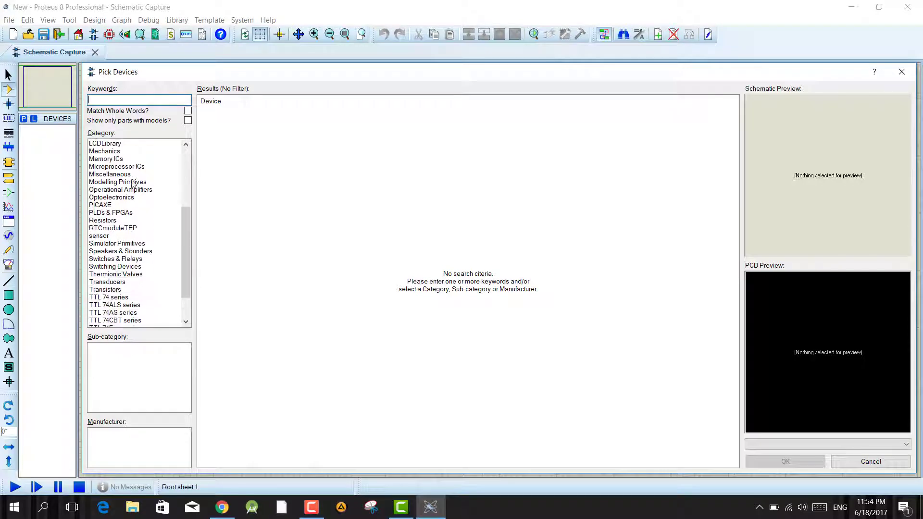
pyautogui.scroll(7, 134, 309)
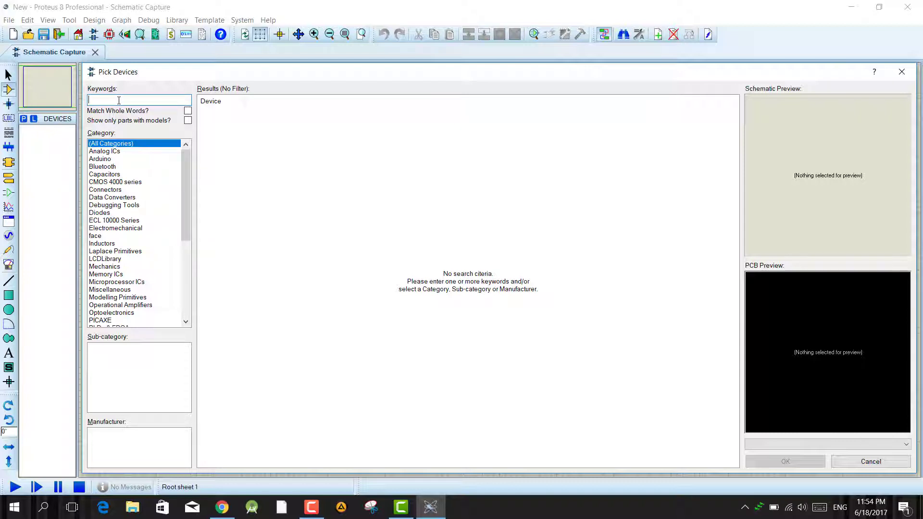
# Step: Examine the previews of the Analog ICs devices, from the 555 timer through the voltage regulators
pyautogui.click(114, 152)
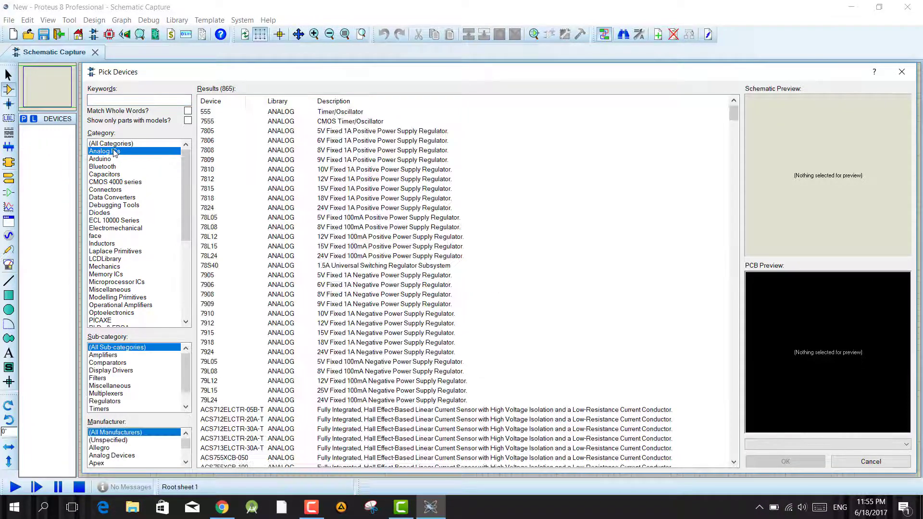
pyautogui.click(204, 113)
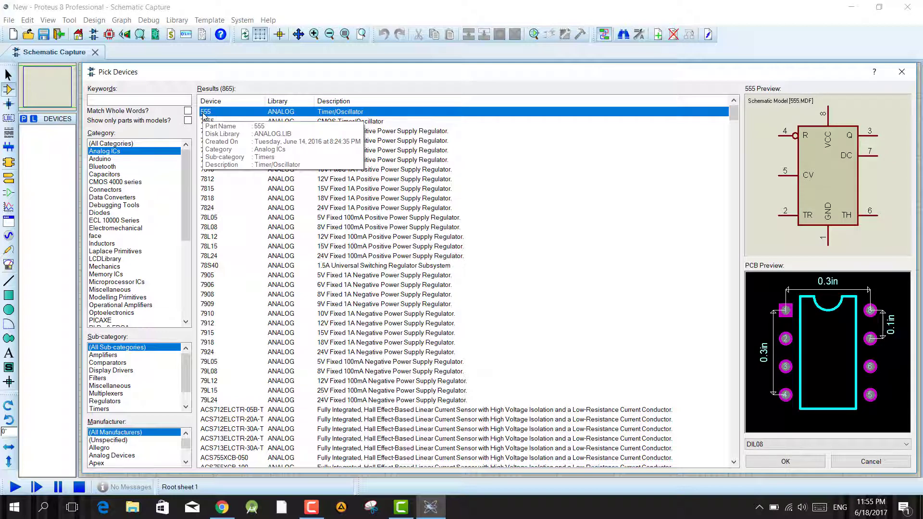
pyautogui.press('Down')
pyautogui.press('Down')
pyautogui.press('Down')
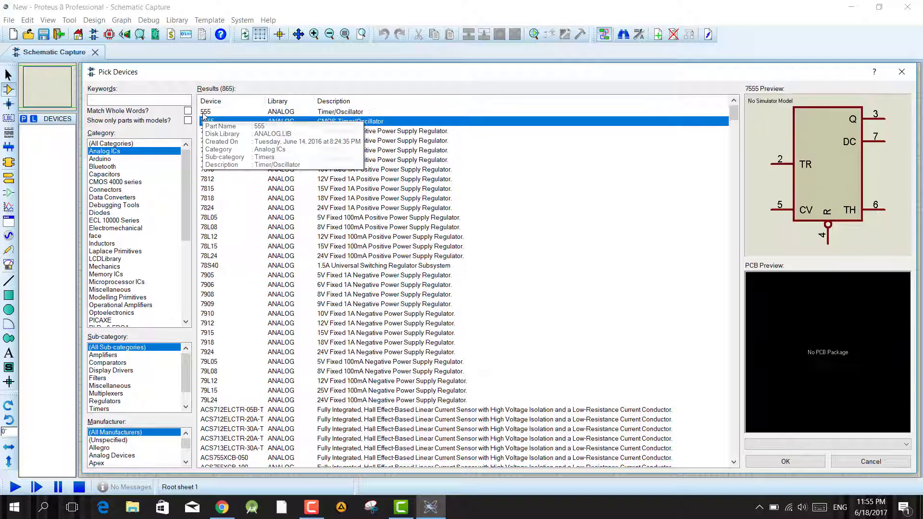
pyautogui.press('Down')
pyautogui.press('Down')
pyautogui.press('Down')
pyautogui.press('Down')
pyautogui.press('Down')
pyautogui.press('Down')
pyautogui.press('Down')
pyautogui.press('Down')
pyautogui.press('Down')
pyautogui.press('Down')
pyautogui.press('Down')
pyautogui.press('Down')
pyautogui.press('Down')
pyautogui.press('Down')
pyautogui.press('Down')
pyautogui.press('Down')
pyautogui.press('Down')
pyautogui.press('Down')
pyautogui.press('Down')
pyautogui.press('Down')
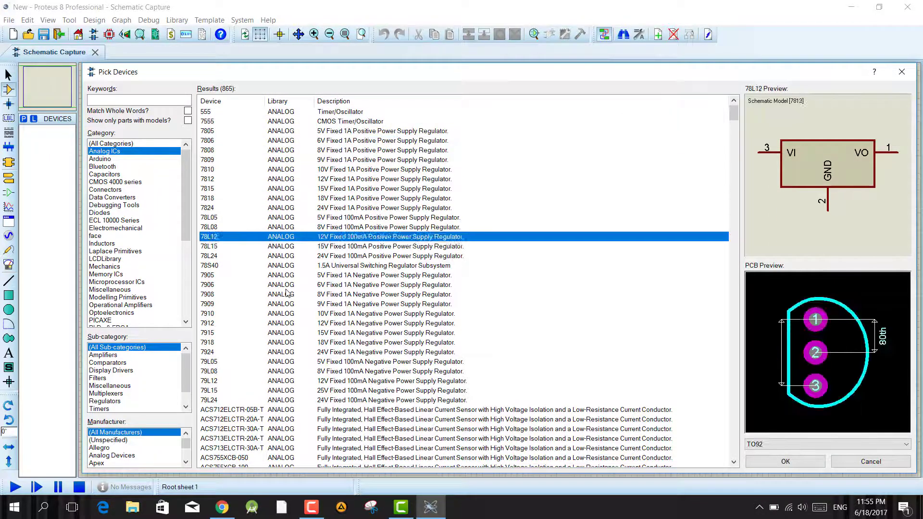
# Step: Examine the previews of the Arduino category's boards, from ARDUINO MEGA 2560 to ARDUINO PRO MINI
pyautogui.click(107, 159)
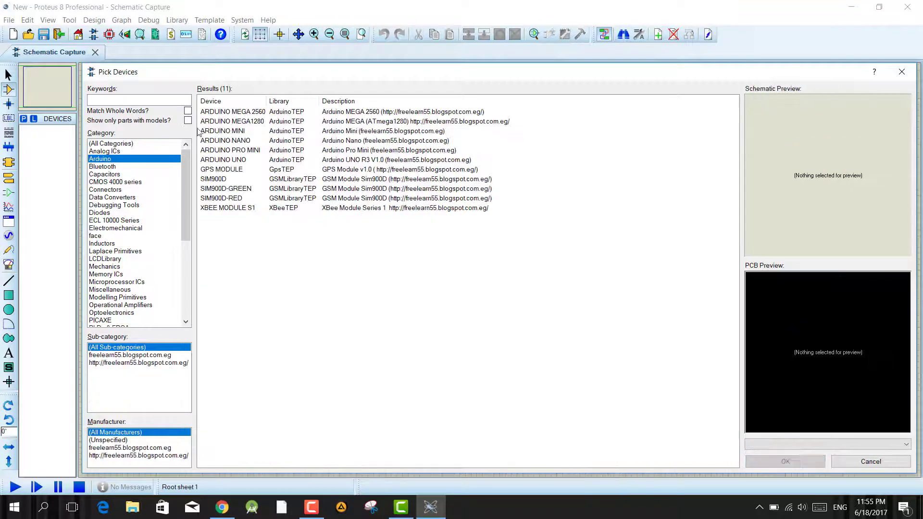
pyautogui.click(237, 112)
pyautogui.press('Down')
pyautogui.press('Down')
pyautogui.press('Down')
pyautogui.press('Down')
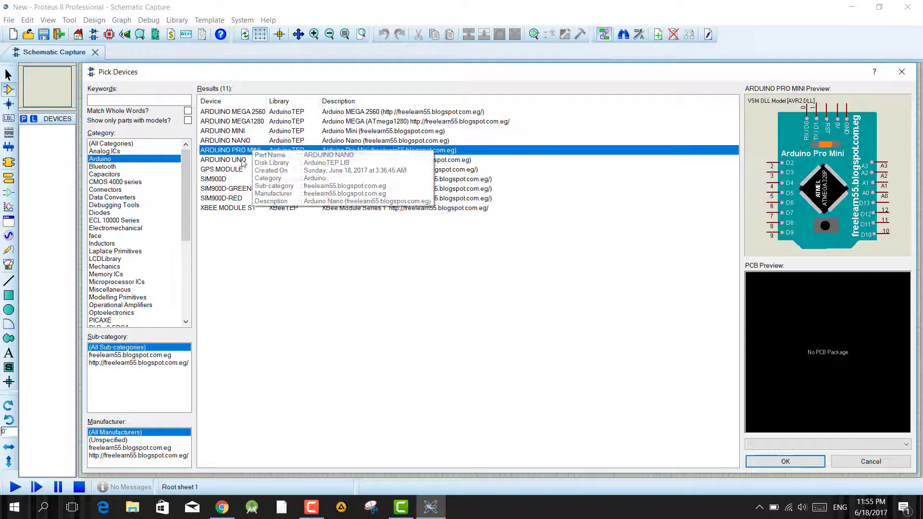
# Step: Examine the previews of the HC-05 and HC-06 modules in the Bluetooth category
pyautogui.click(111, 166)
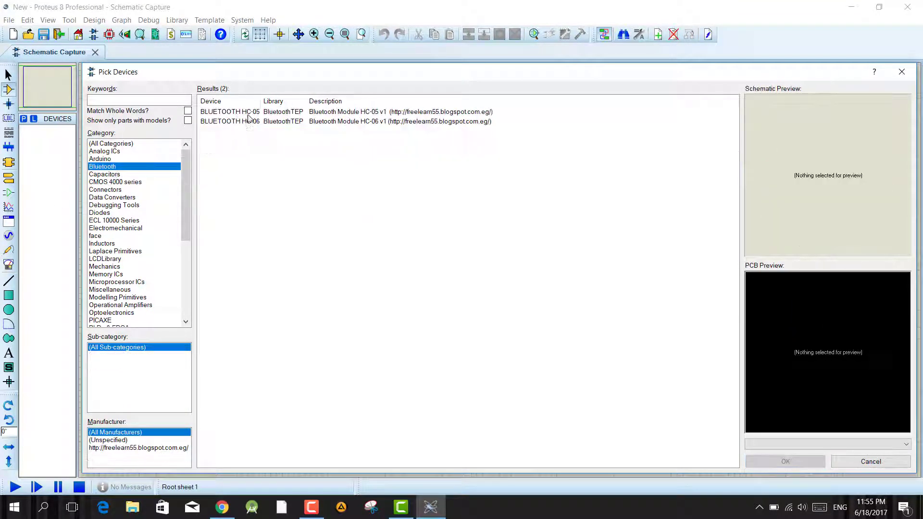
pyautogui.click(251, 121)
pyautogui.press('Up')
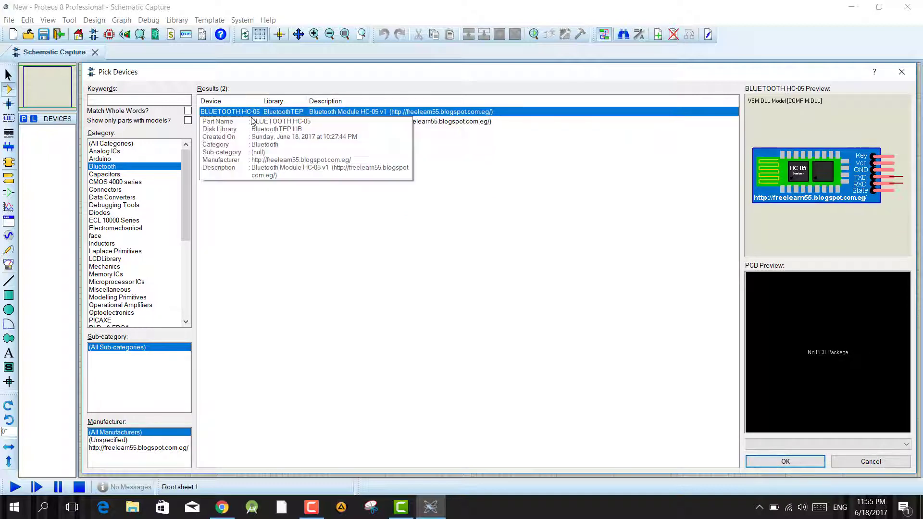
# Step: Examine the Capacitors category and look through the remaining device categories
pyautogui.click(133, 175)
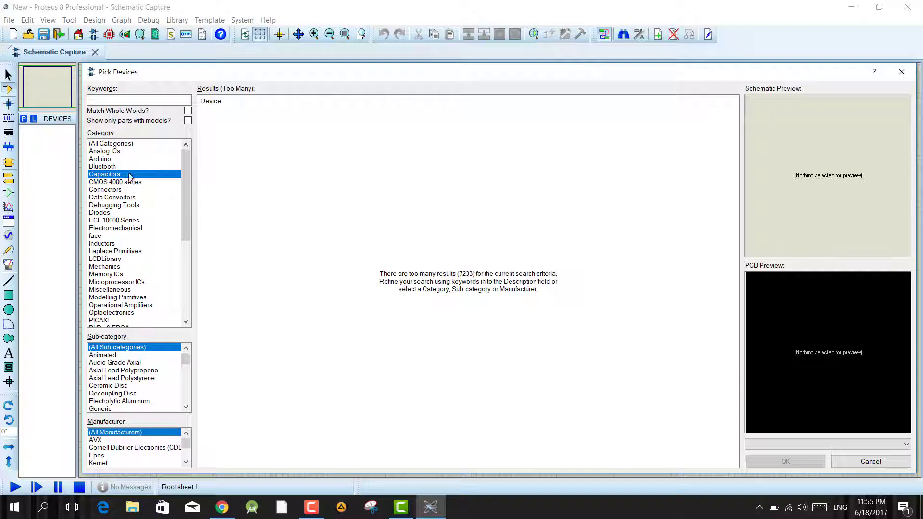
pyautogui.click(123, 144)
pyautogui.click(123, 159)
pyautogui.click(126, 175)
pyautogui.scroll(-7, 126, 175)
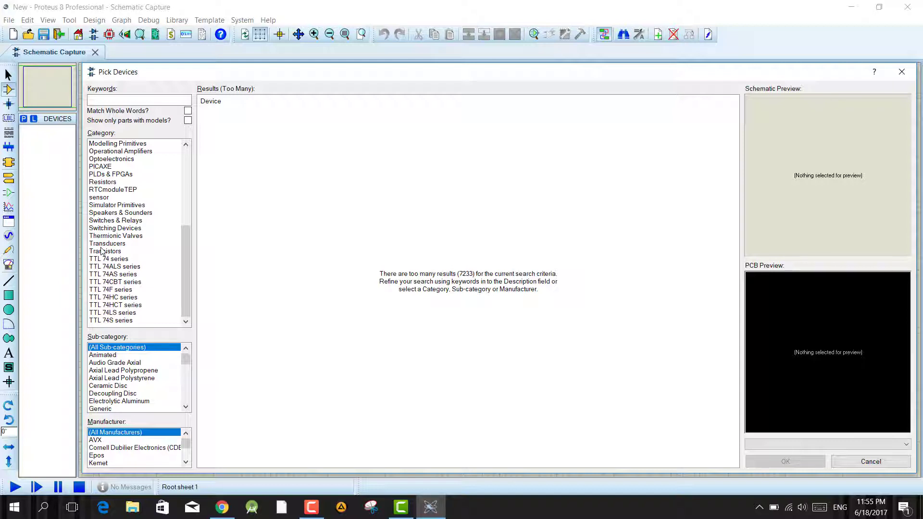
pyautogui.scroll(4, 102, 251)
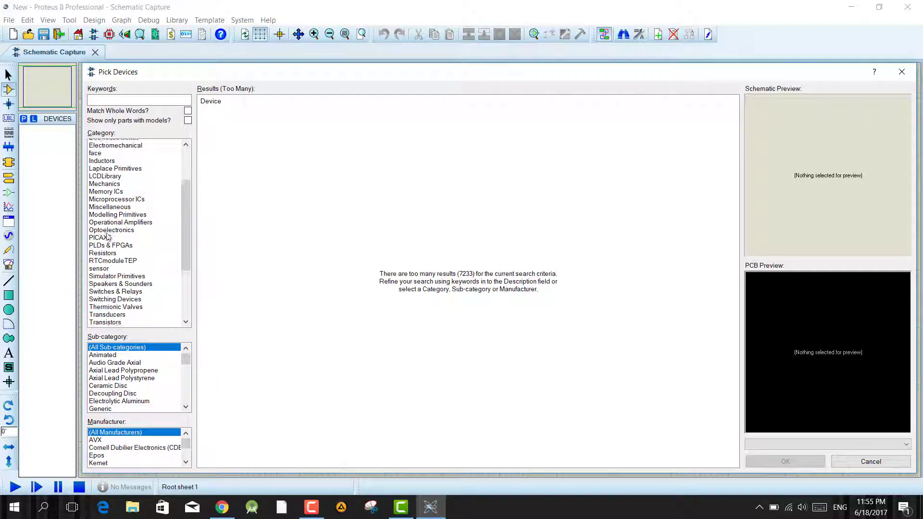
pyautogui.scroll(-4, 120, 184)
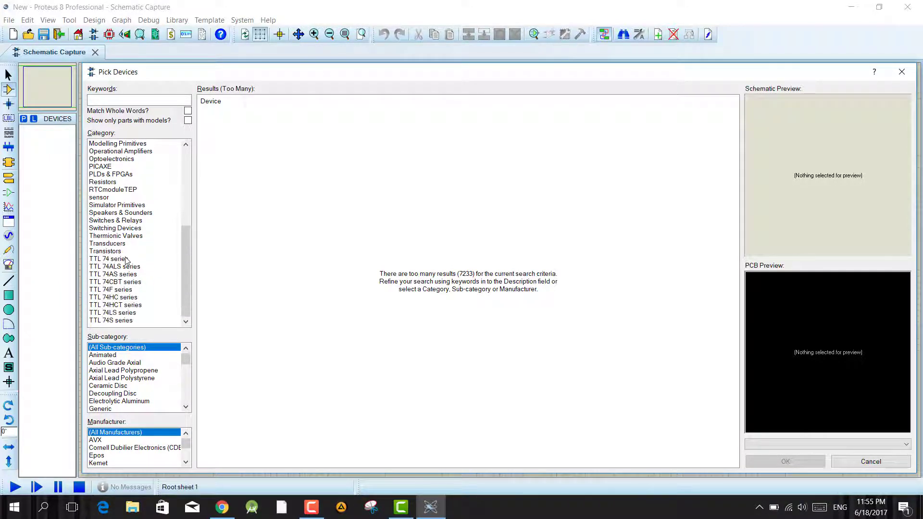
# Step: Enlarge the device picker and examine the Resistors sub-categories 0.6W Metal Film, 10 Watt Wirewound and 2 Watt Metal Film
pyautogui.click(105, 183)
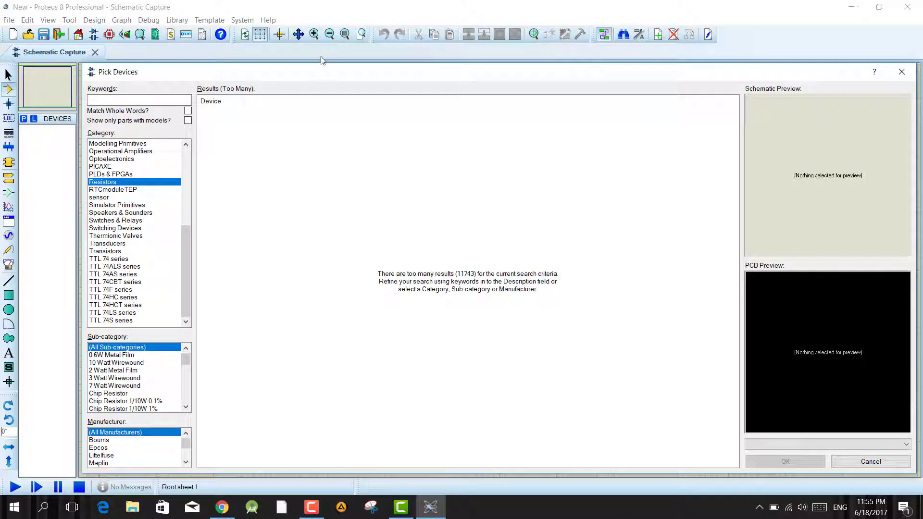
pyautogui.moveTo(321, 62); pyautogui.dragTo(321, 7)
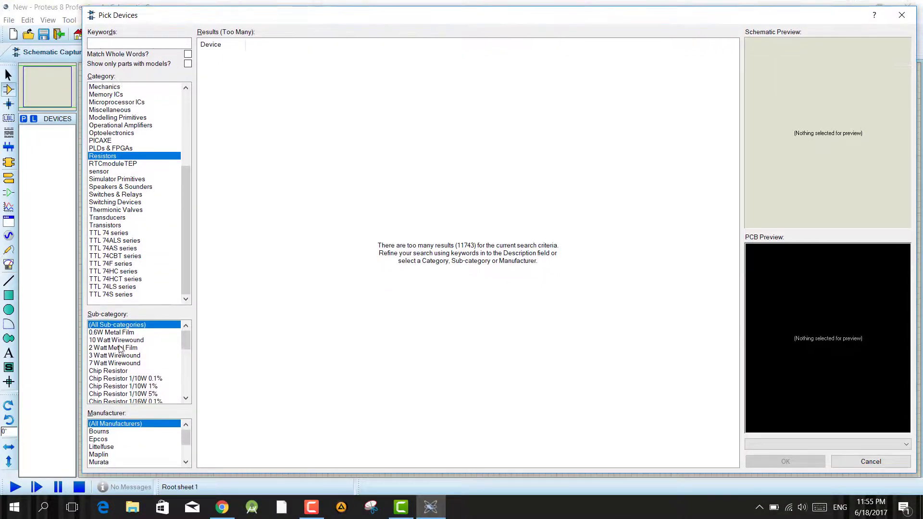
pyautogui.click(107, 333)
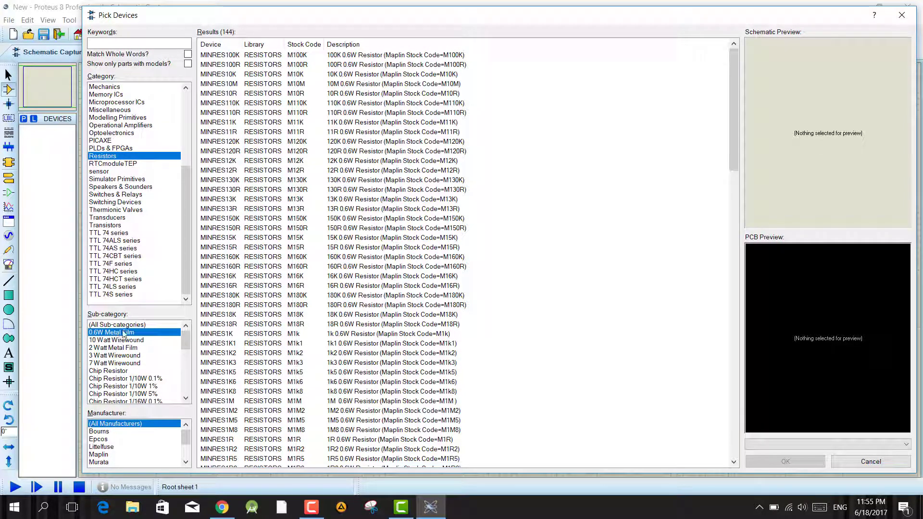
pyautogui.click(124, 341)
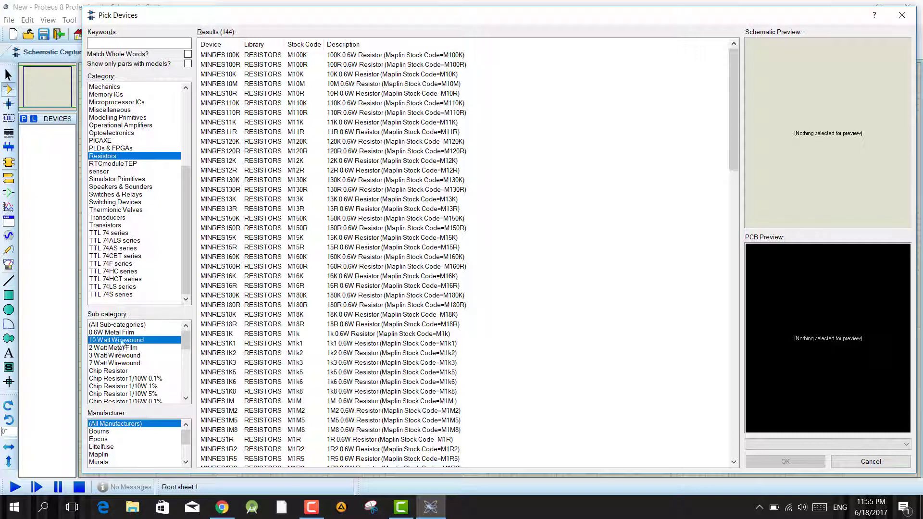
pyautogui.click(107, 347)
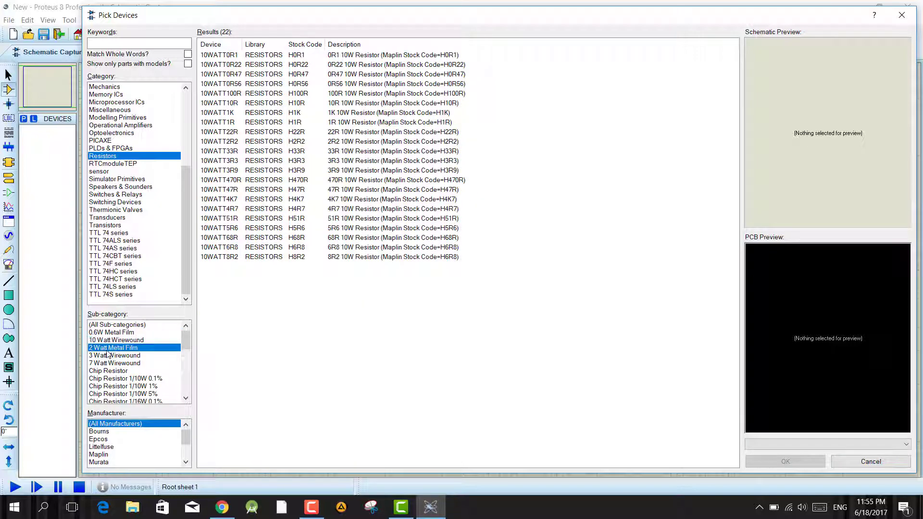
# Step: Examine the previews of several 2 Watt Metal Film resistors, including METALFILM100R, METALFILM470K and METALFILM100K
pyautogui.click(260, 64)
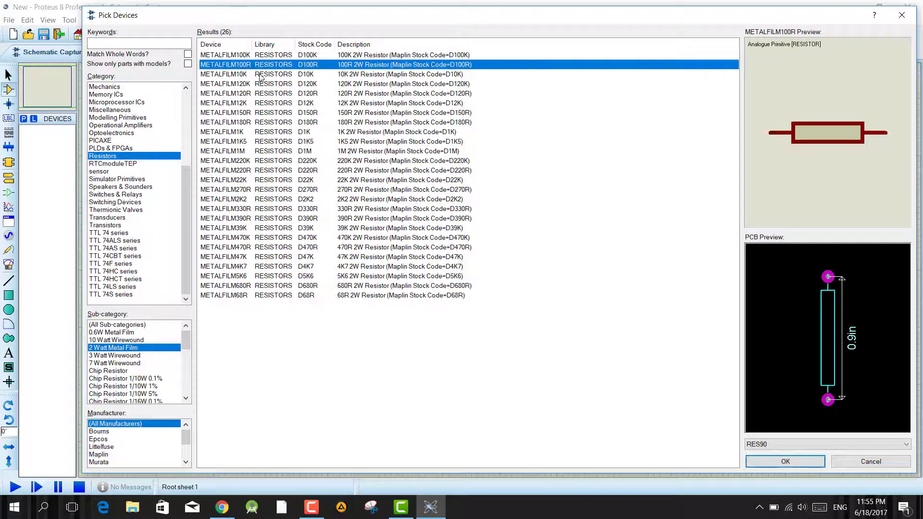
pyautogui.click(259, 122)
pyautogui.click(255, 151)
pyautogui.click(261, 238)
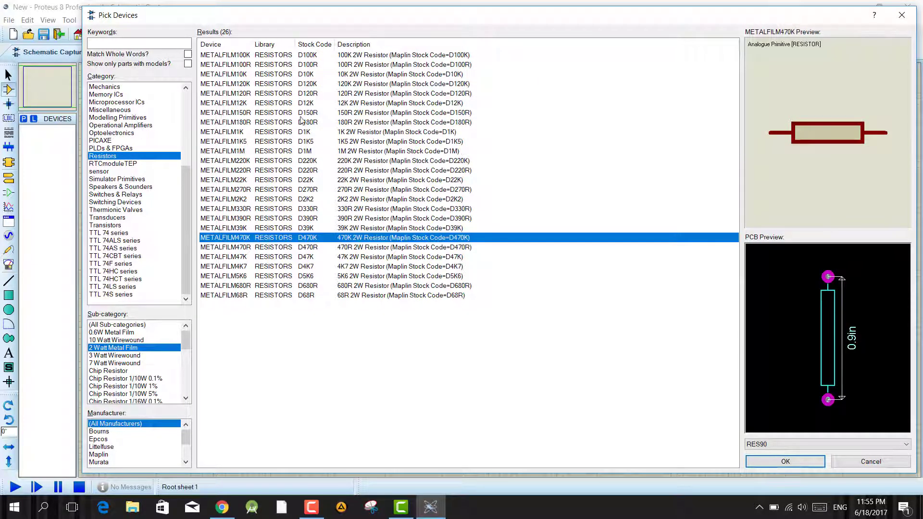
pyautogui.click(343, 57)
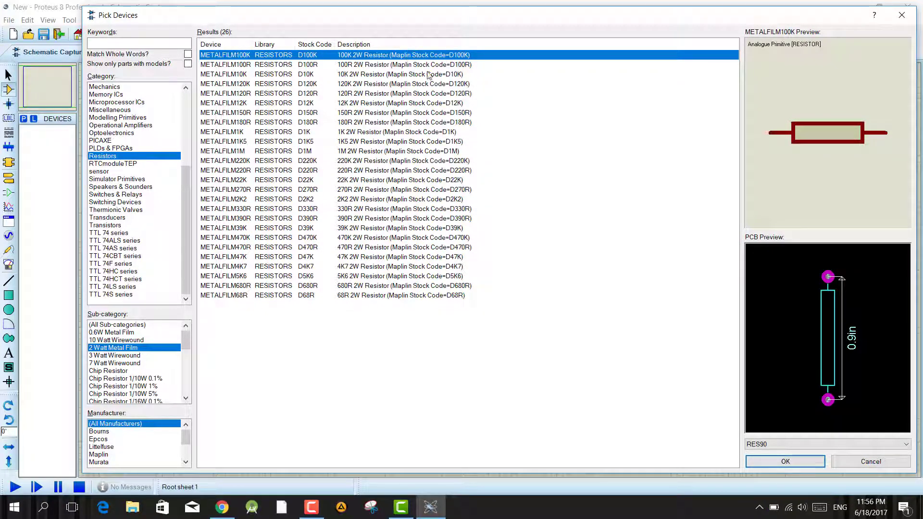
# Step: Pick the generic RES resistor with the RES40 package from the Generic resistor sub-category and place it in the upper middle of the sheet
pyautogui.scroll(-2, 144, 390)
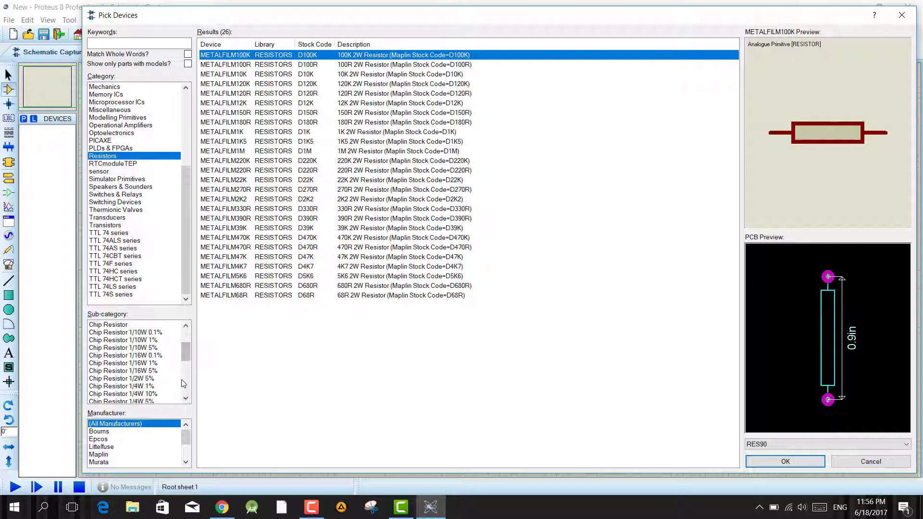
pyautogui.scroll(-3, 183, 383)
pyautogui.scroll(-3, 187, 387)
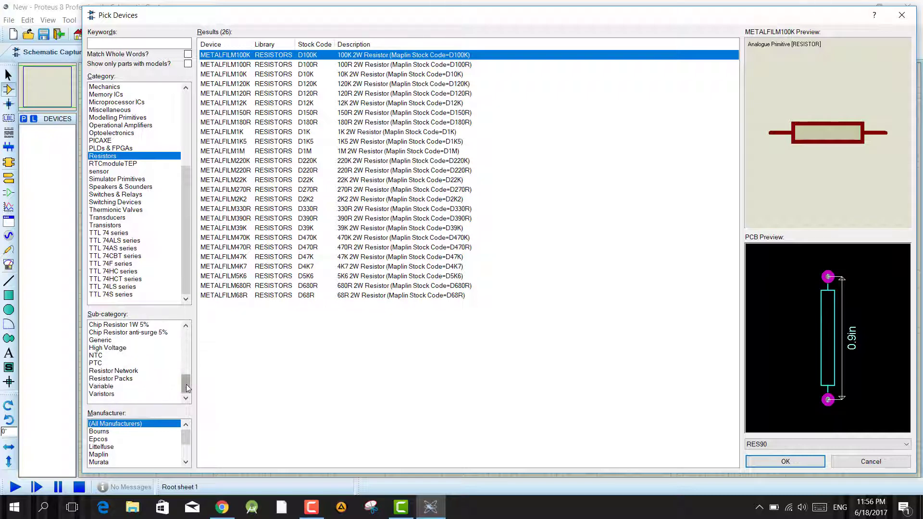
pyautogui.click(142, 341)
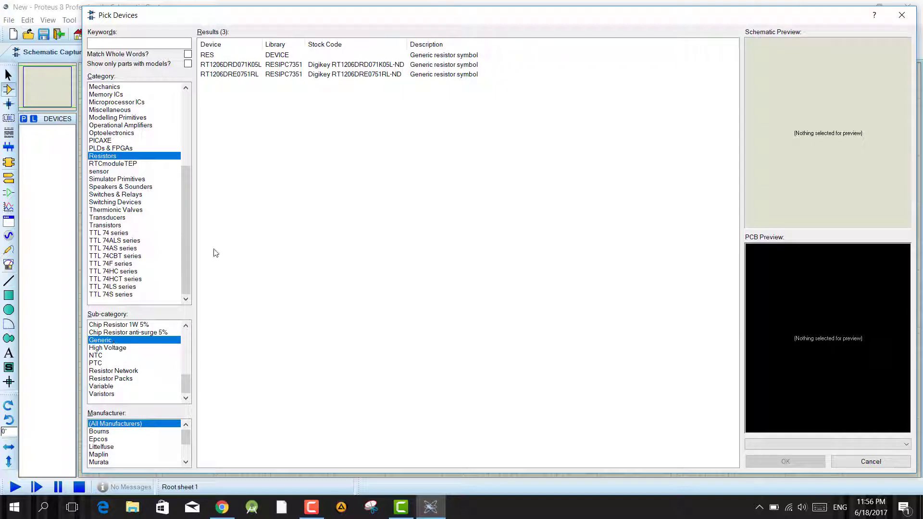
pyautogui.click(206, 57)
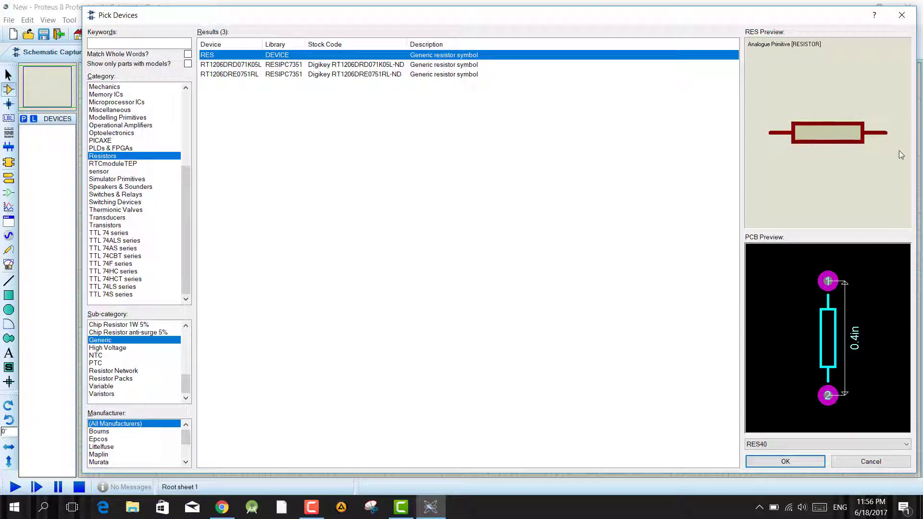
pyautogui.click(827, 444)
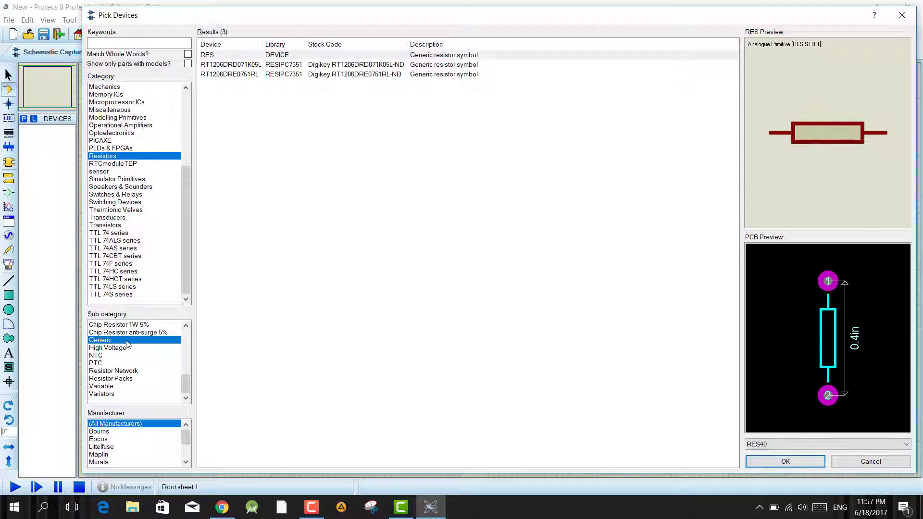
pyautogui.click(785, 462)
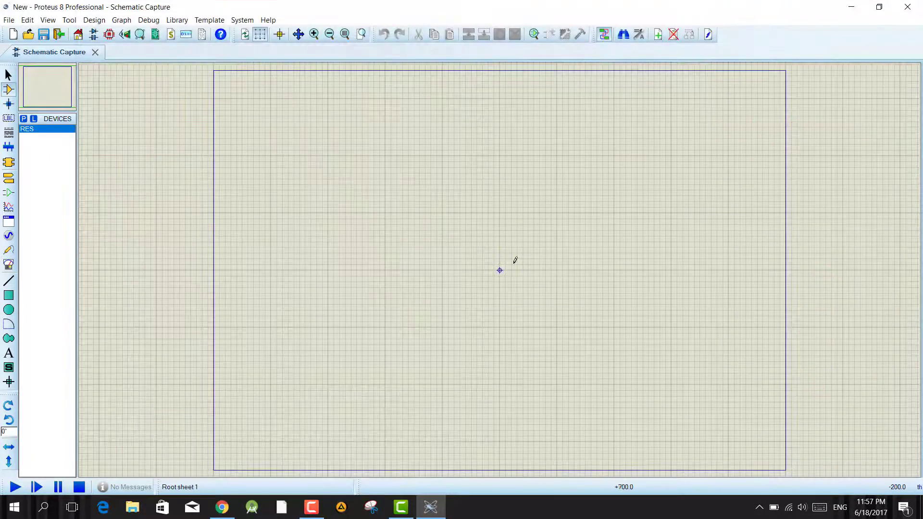
pyautogui.click(427, 178)
pyautogui.click(460, 154)
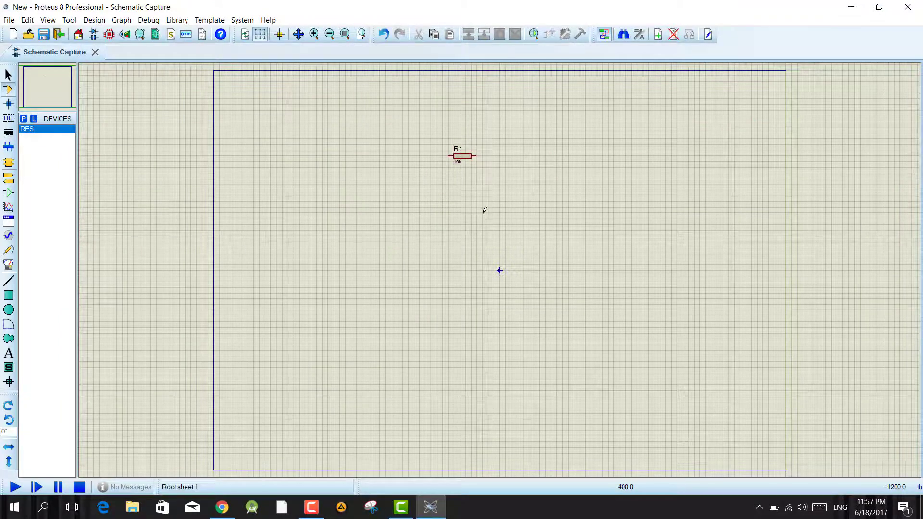
# Step: Examine the placed resistor R1 and its value label at several magnifications
pyautogui.scroll(1, 480, 177)
pyautogui.scroll(1, 499, 265)
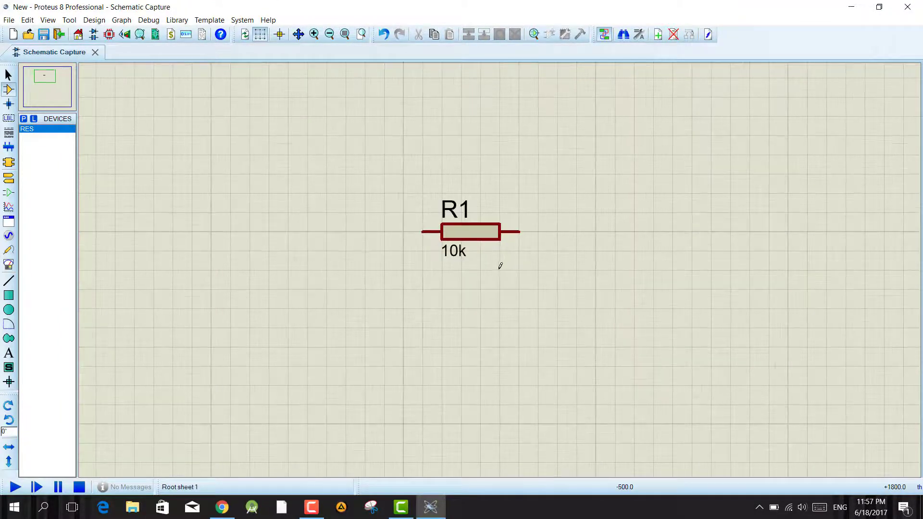
pyautogui.click(465, 232)
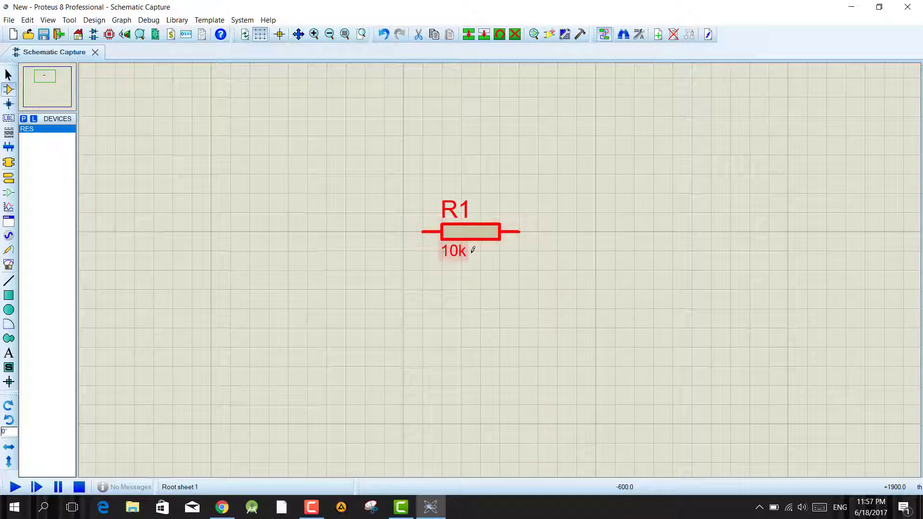
pyautogui.scroll(-1, 511, 246)
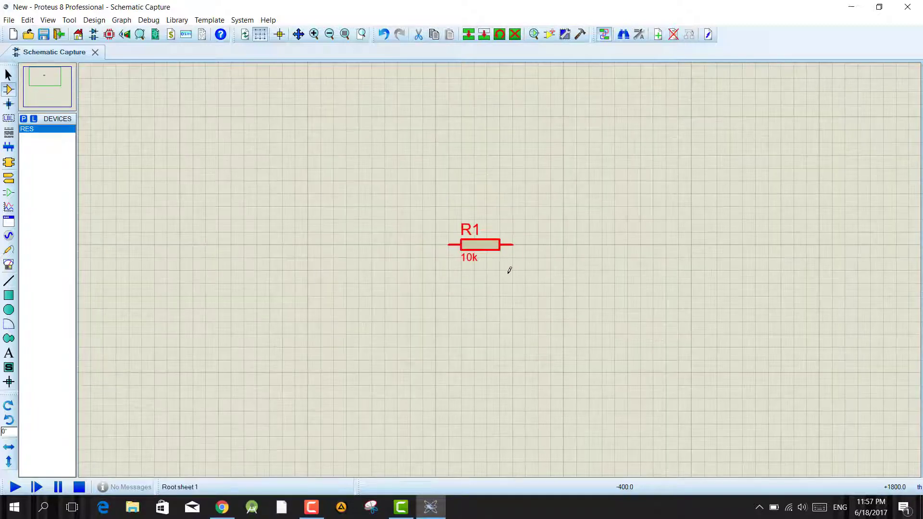
pyautogui.scroll(-1, 509, 270)
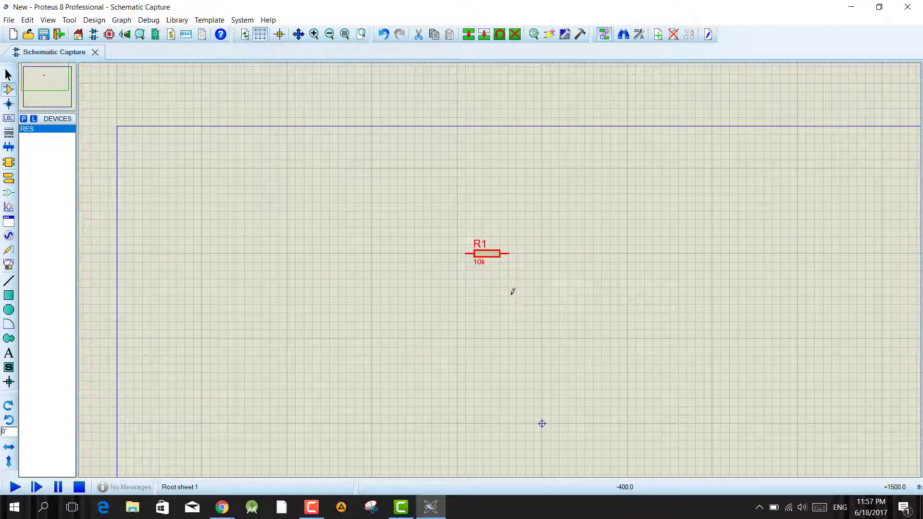
pyautogui.scroll(2, 500, 266)
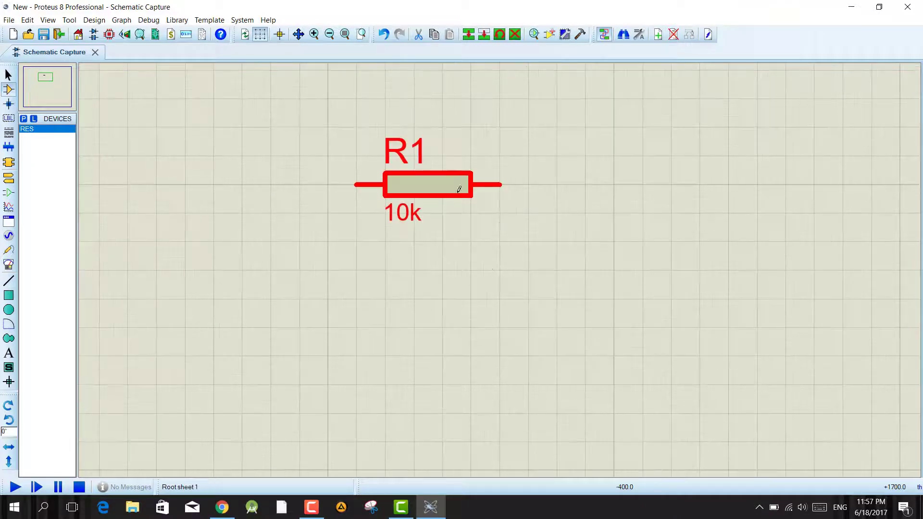
pyautogui.click(314, 36)
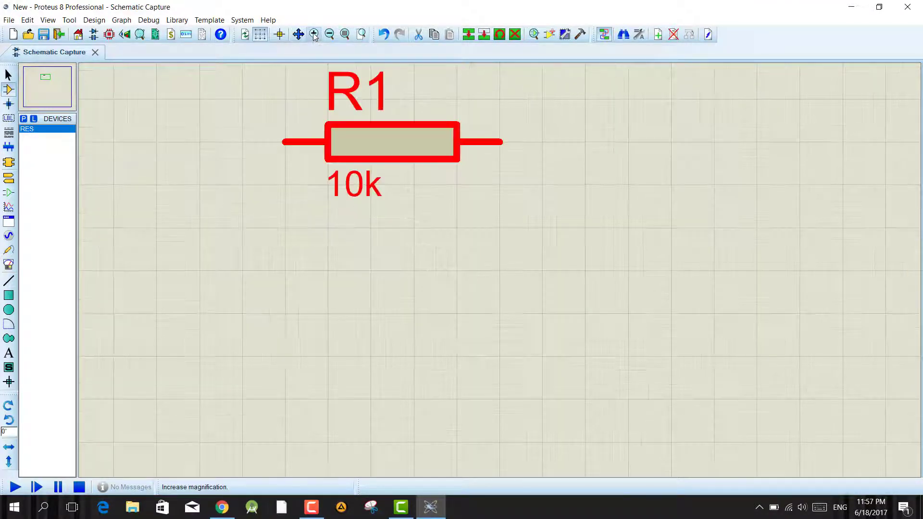
pyautogui.click(330, 36)
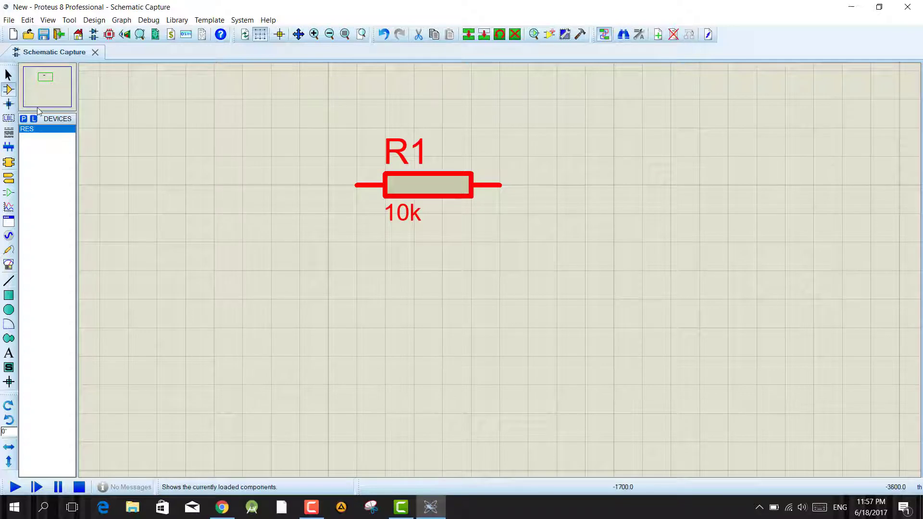
# Step: Search the device library for "batt" and compare the previews of the B1100 parts and the two BATTERY devices
pyautogui.click(23, 119)
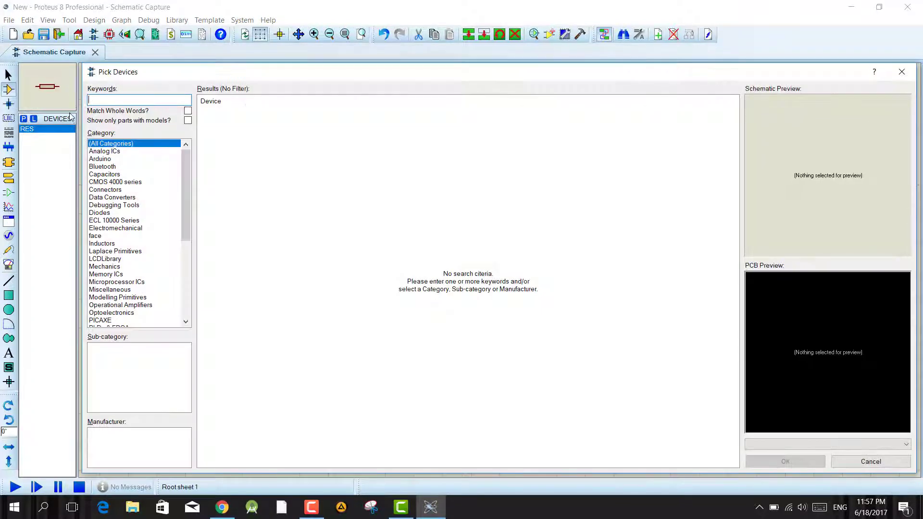
pyautogui.write('batt')
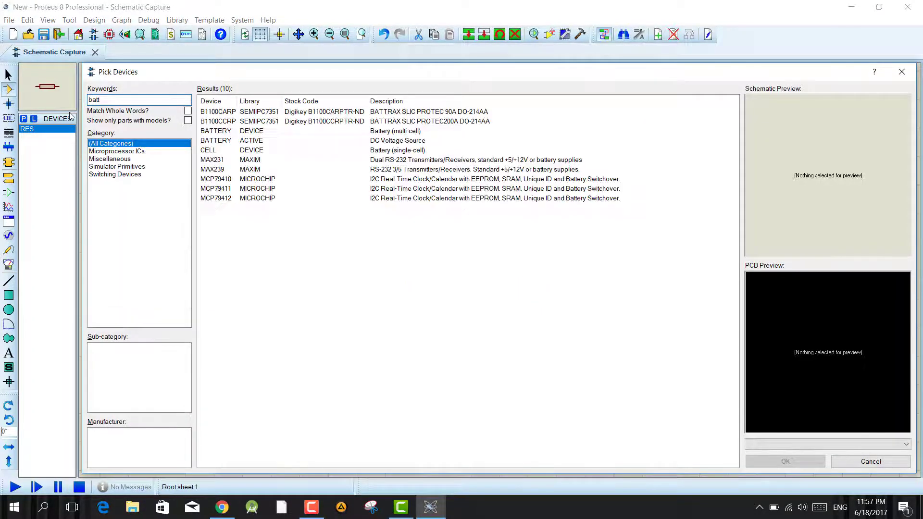
pyautogui.click(229, 120)
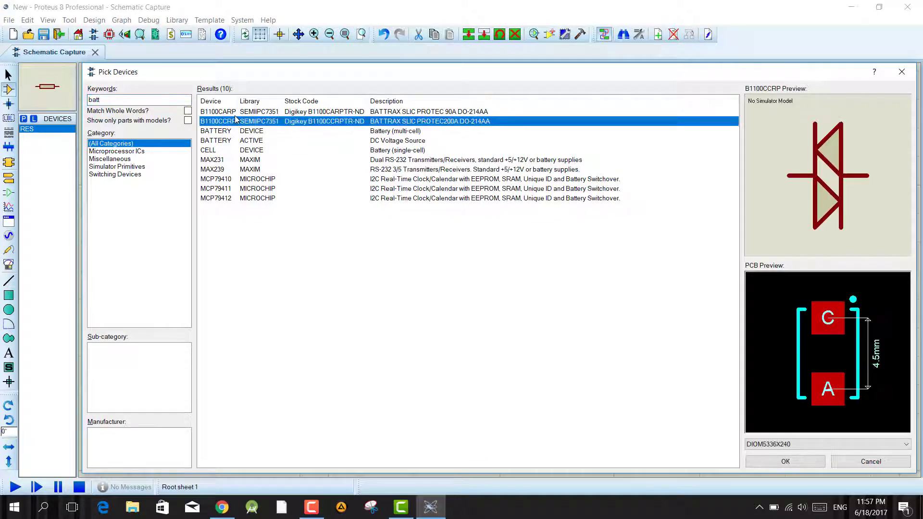
pyautogui.press('Up')
pyautogui.moveTo(225, 115)
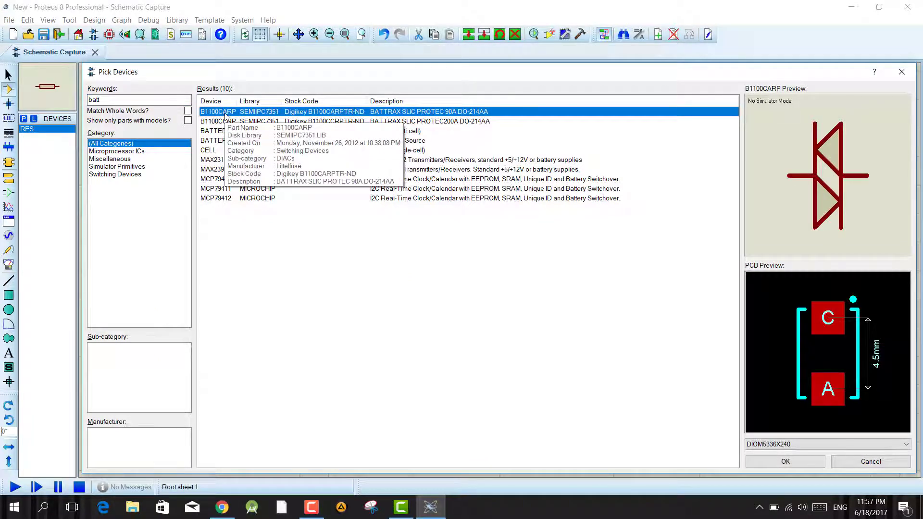
pyautogui.press('Down')
pyautogui.press('Down')
pyautogui.press('Down')
pyautogui.press('Down')
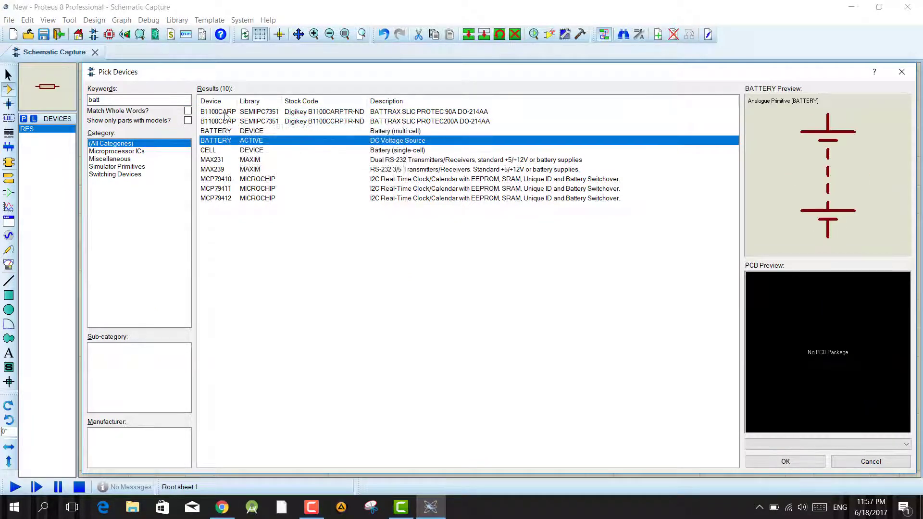
pyautogui.press('Up')
pyautogui.press('Up')
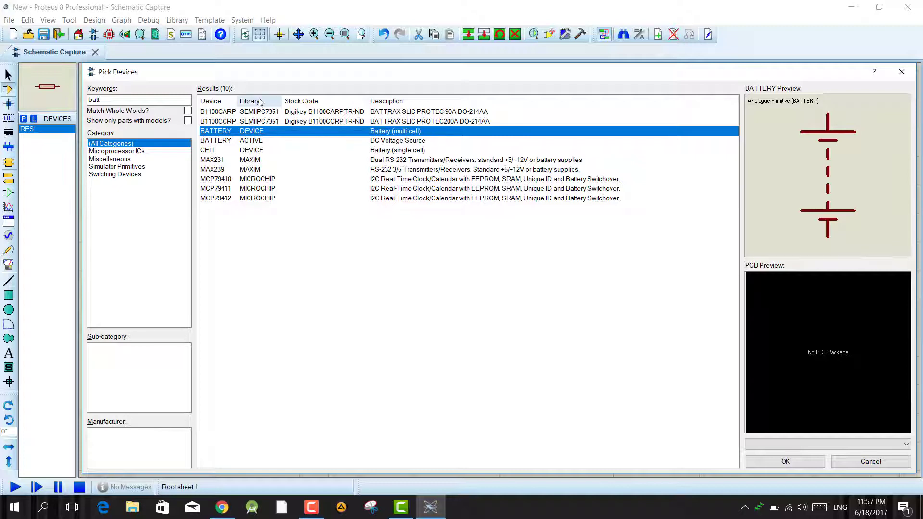
# Step: Compare the CELL device with the BATTERY DC Voltage Source, pick the BATTERY from the ACTIVE library and place it below and left of R1
pyautogui.click(260, 141)
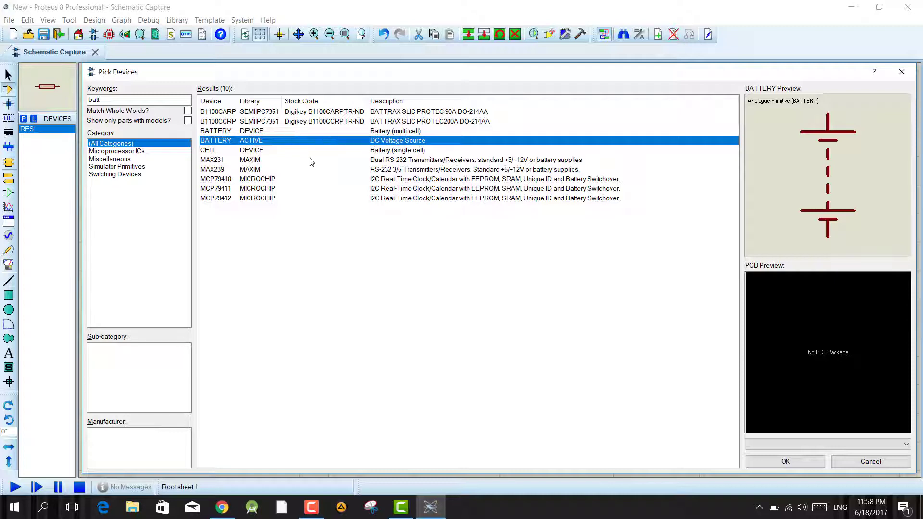
pyautogui.click(345, 149)
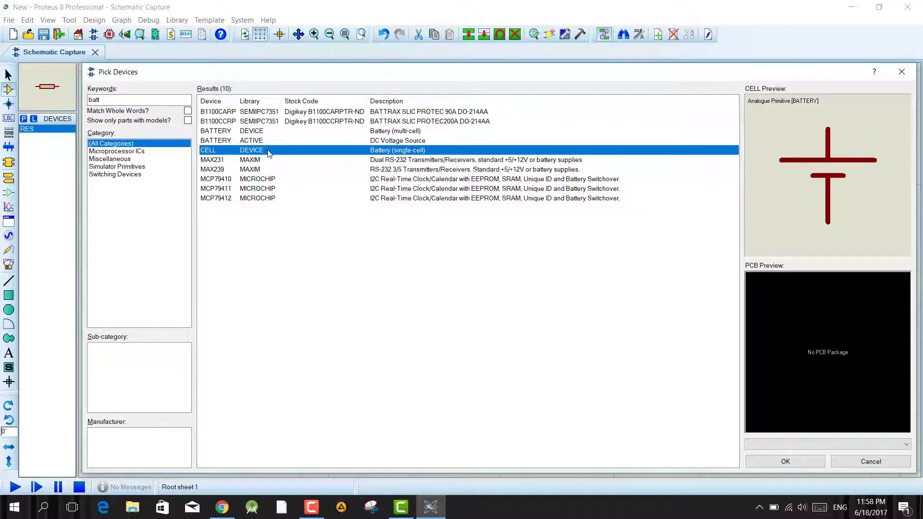
pyautogui.click(295, 143)
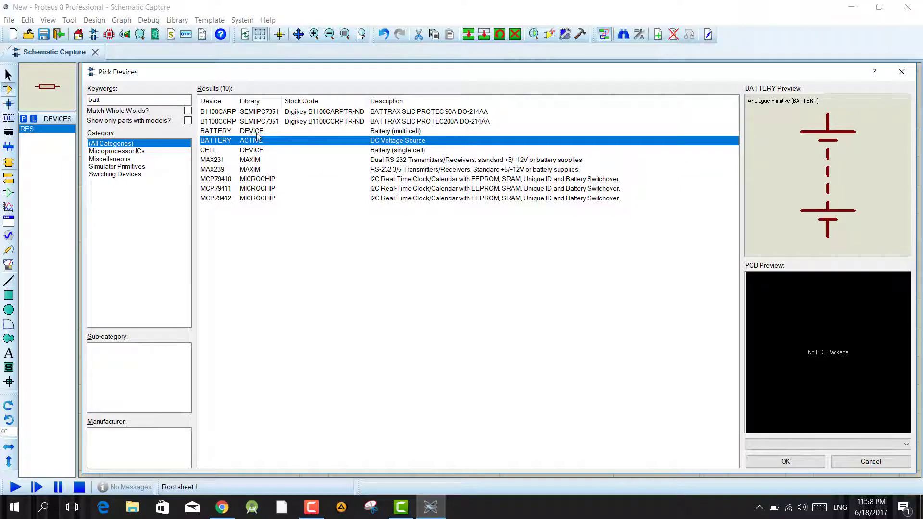
pyautogui.click(804, 467)
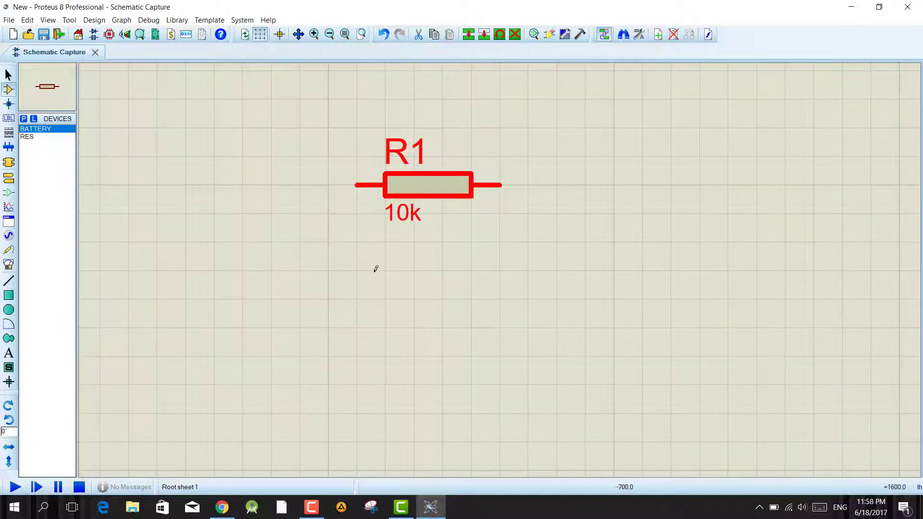
pyautogui.click(309, 281)
pyautogui.click(229, 340)
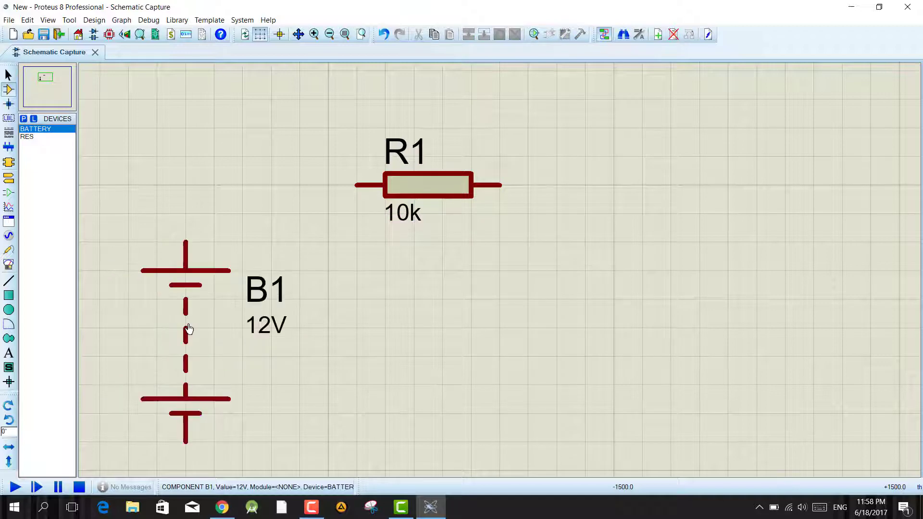
# Step: Check the reference image of the 9V battery, resistor and LED circuit in Chrome and return to Proteus
pyautogui.scroll(-2, 229, 340)
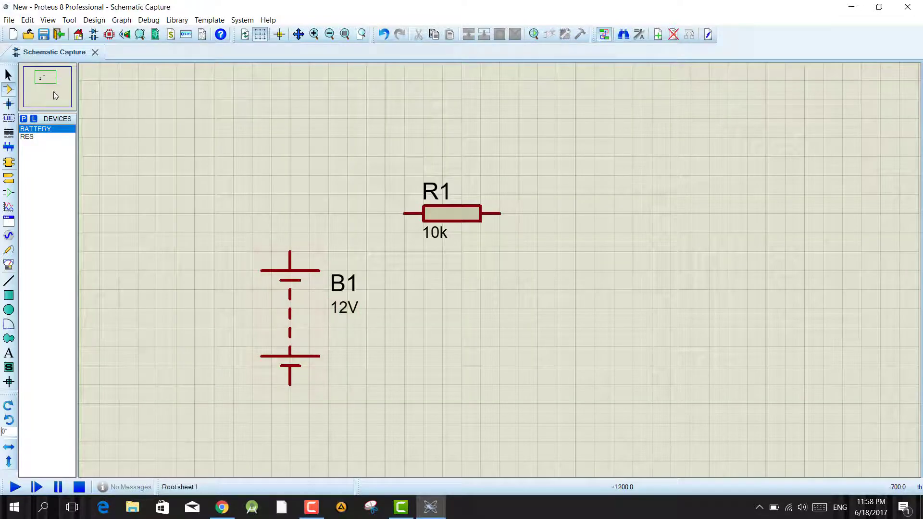
pyautogui.click(49, 83)
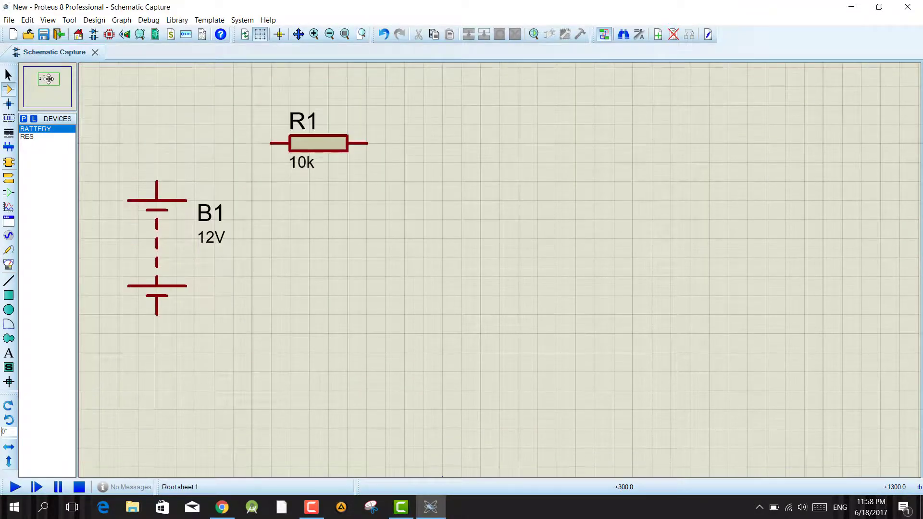
pyautogui.click(52, 83)
pyautogui.click(228, 513)
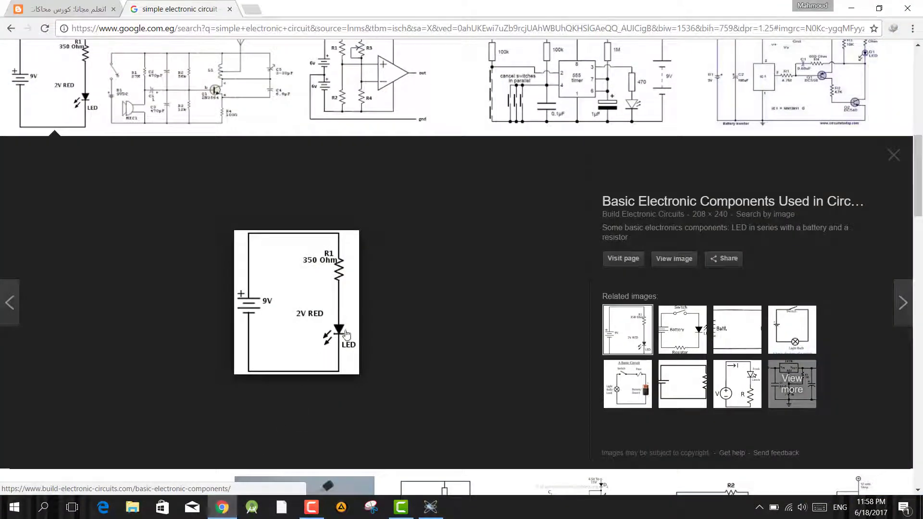
pyautogui.click(430, 507)
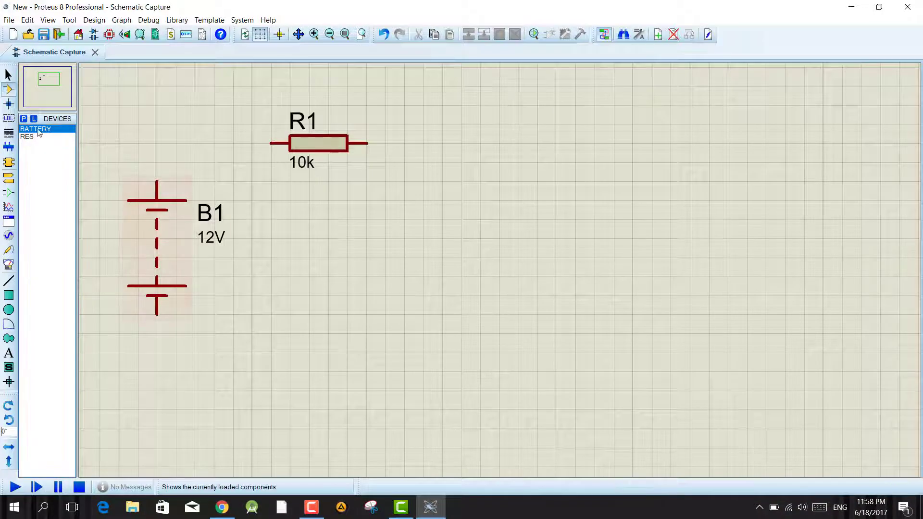
# Step: Search the device library for "led" and compare the single-colour, bi-colour and bargraph LED devices in the results
pyautogui.click(24, 119)
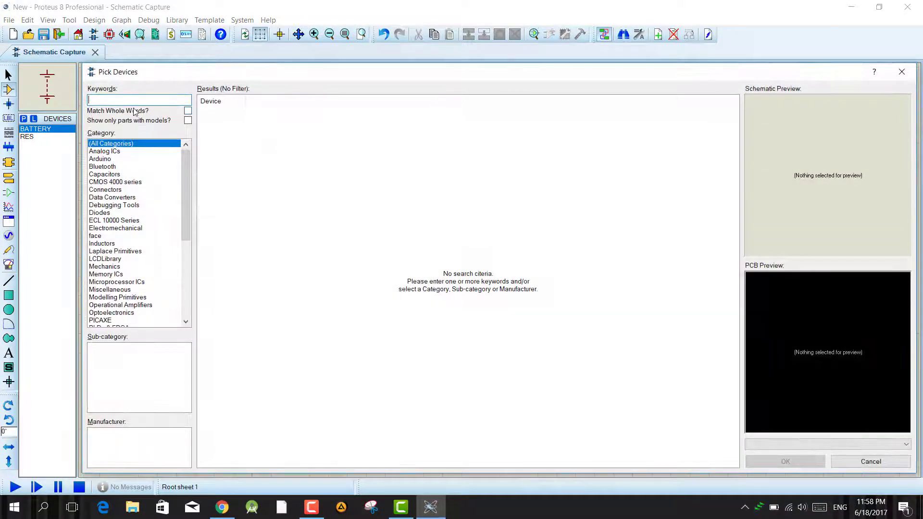
pyautogui.write('led')
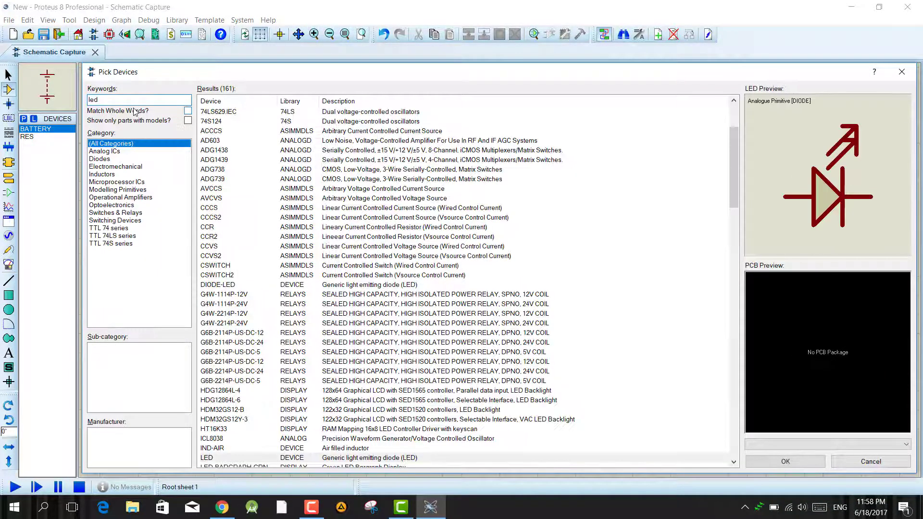
pyautogui.press('Down')
pyautogui.press('Down')
pyautogui.press('Down')
pyautogui.press('Down')
pyautogui.press('Down')
pyautogui.press('Down')
pyautogui.press('Down')
pyautogui.press('Down')
pyautogui.press('Down')
pyautogui.press('Down')
pyautogui.press('Down')
pyautogui.press('Down')
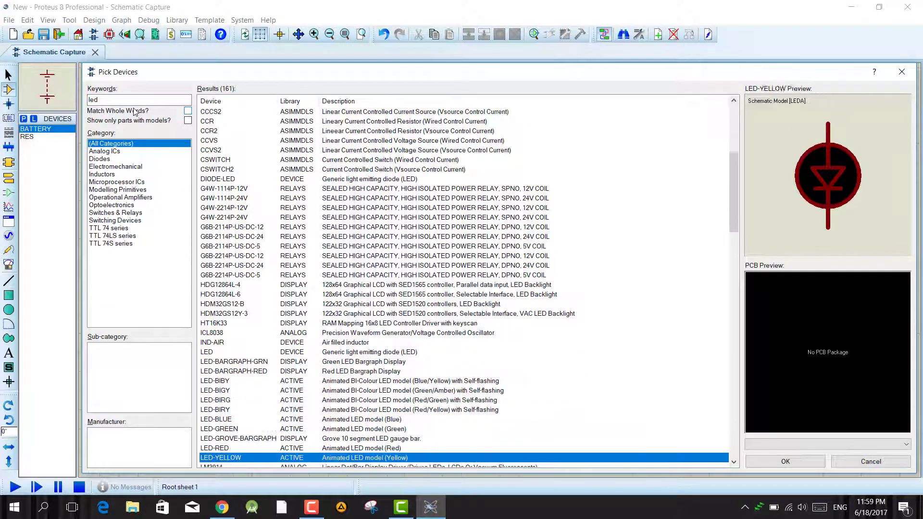
pyautogui.press('Up')
pyautogui.press('Up')
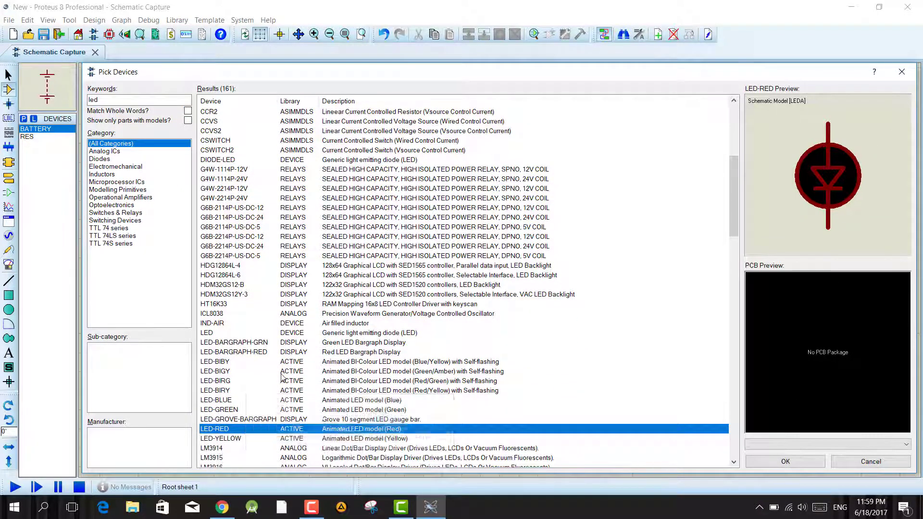
pyautogui.press('Up')
pyautogui.press('Up')
pyautogui.press('Up')
pyautogui.press('Up')
pyautogui.press('Up')
pyautogui.press('Up')
pyautogui.press('Up')
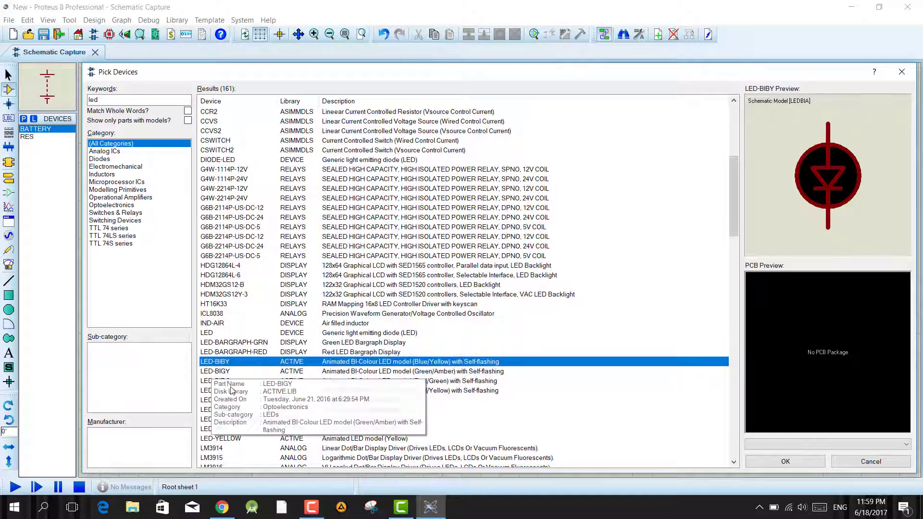
pyautogui.click(263, 371)
pyautogui.scroll(-1, 243, 411)
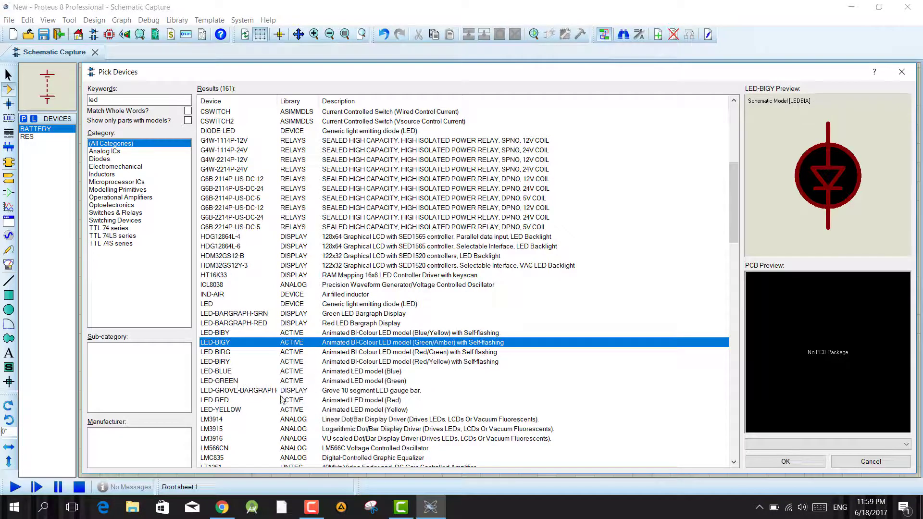
# Step: Pick the LED-RED device from the ACTIVE library and place it below and right of R1
pyautogui.click(238, 401)
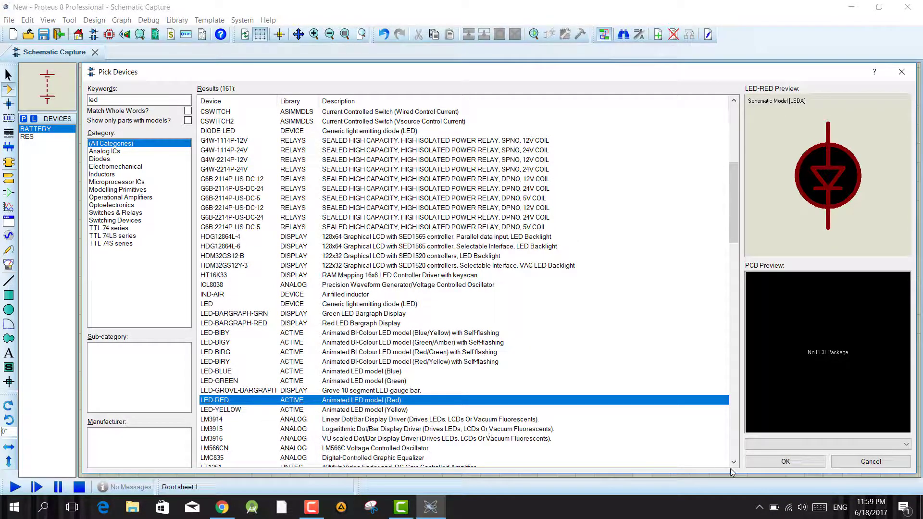
pyautogui.click(769, 463)
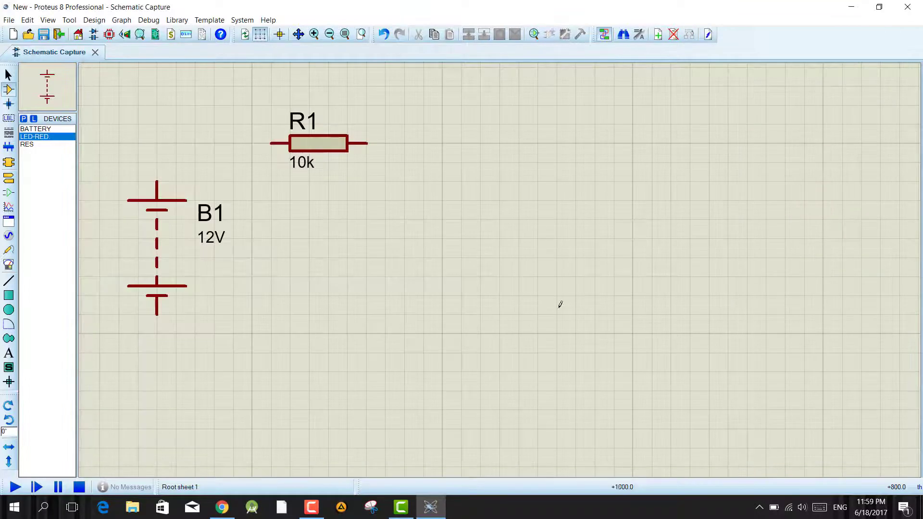
pyautogui.click(558, 305)
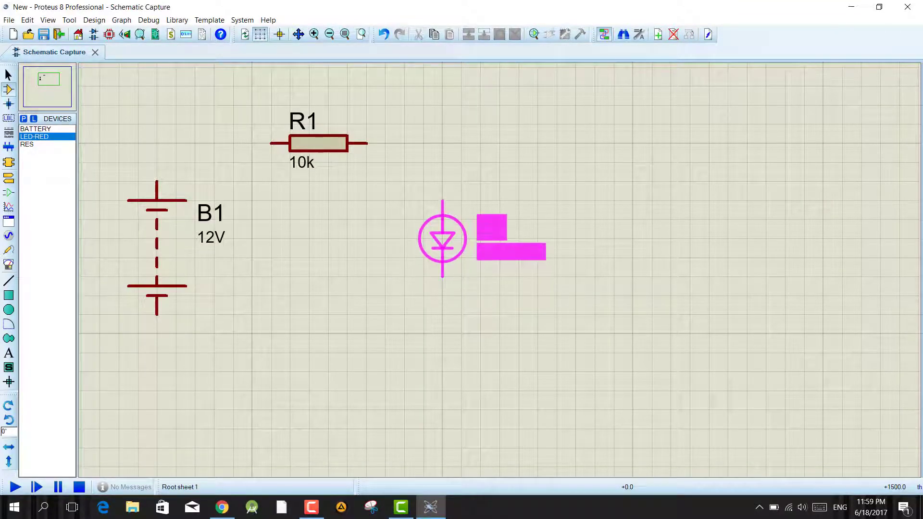
pyautogui.click(442, 240)
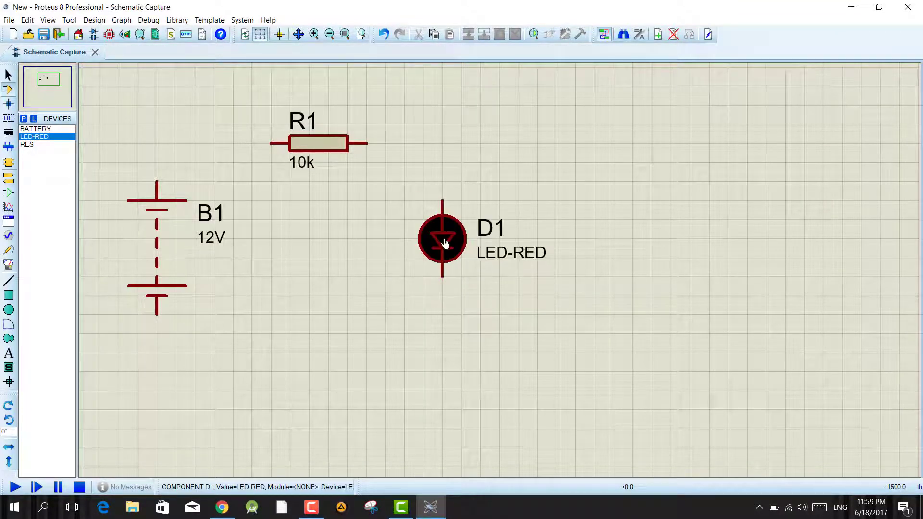
# Step: Wire a series loop from D1's upper pin through R1 to B1's upper terminal, and from B1's lower terminal back towards D1
pyautogui.click(443, 200)
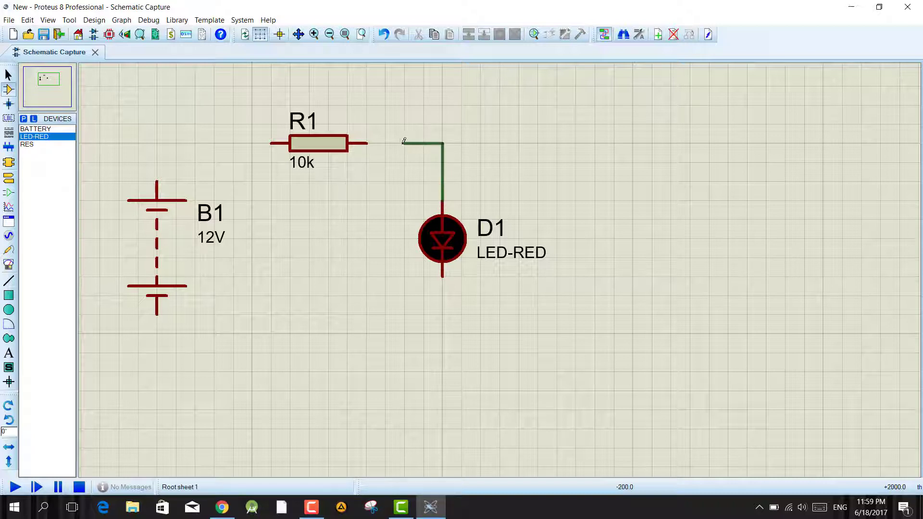
pyautogui.click(374, 142)
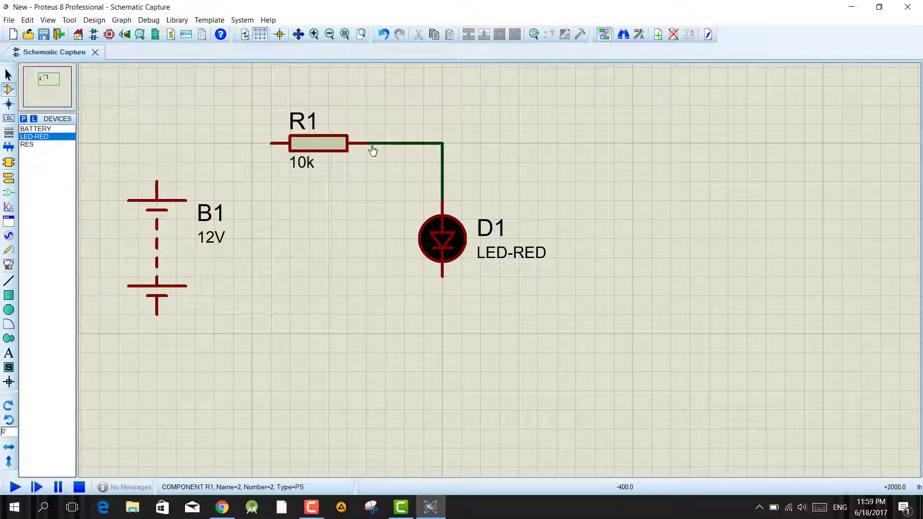
pyautogui.click(271, 142)
pyautogui.click(156, 181)
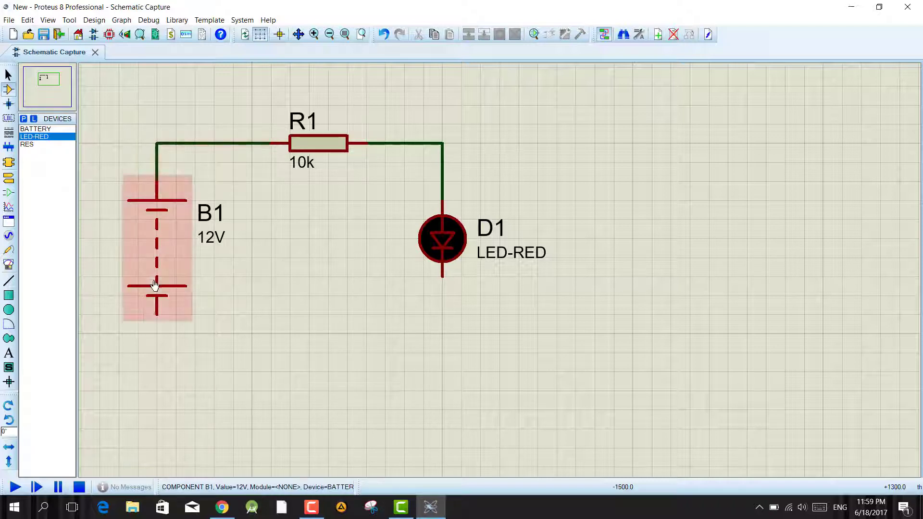
pyautogui.click(156, 315)
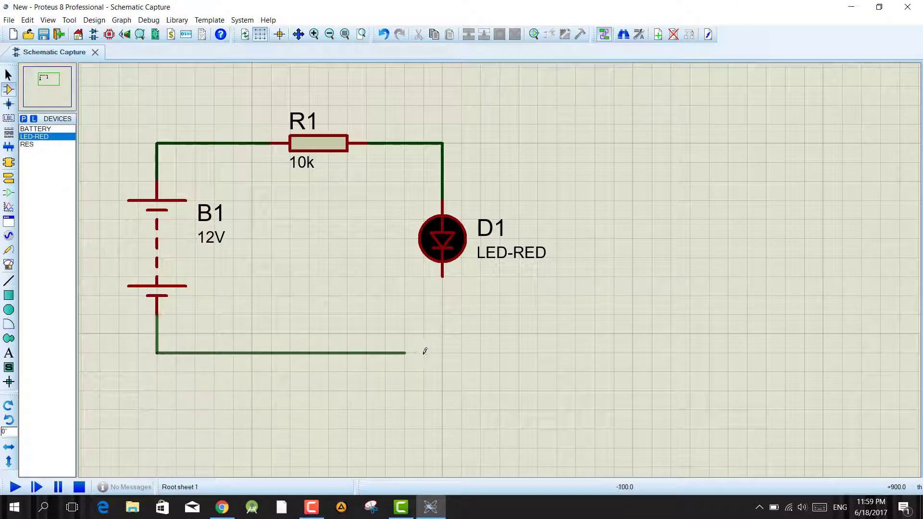